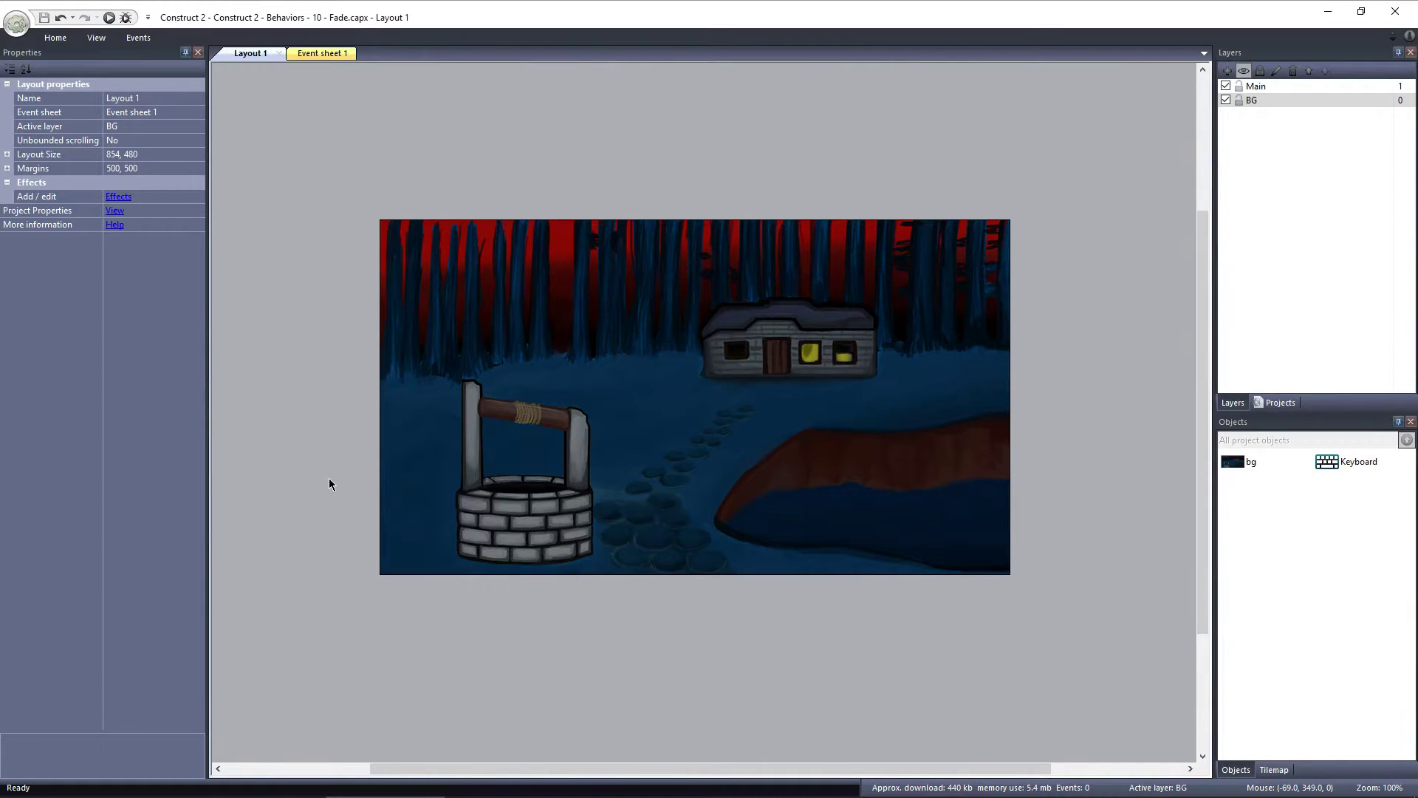
Select the full-screen forest background sprite bg in Layout 1.
{"action": "left_click", "coordinate": [383, 465]}
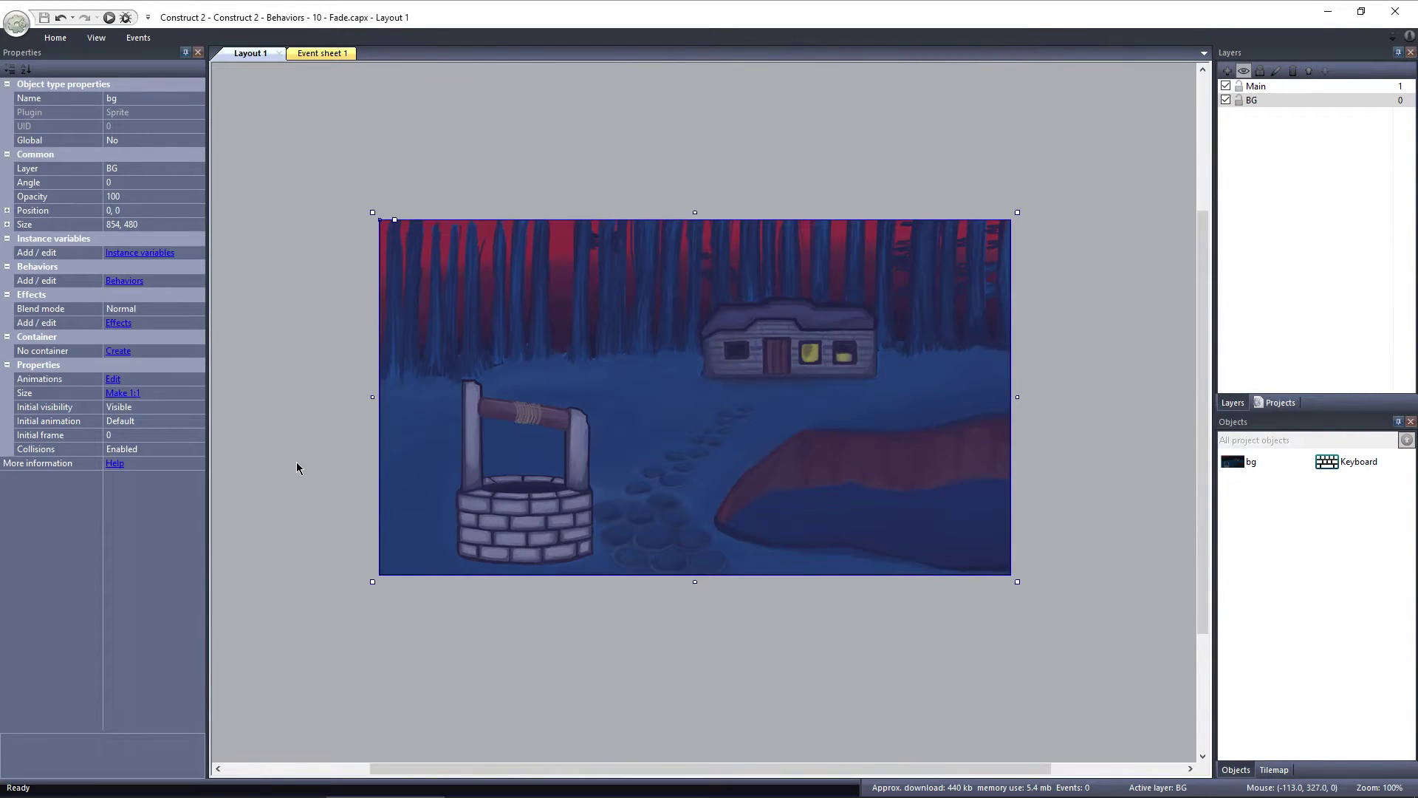
Add a Fade behavior to the bg sprite through its Behaviors list.
{"action": "left_click", "coordinate": [123, 282]}
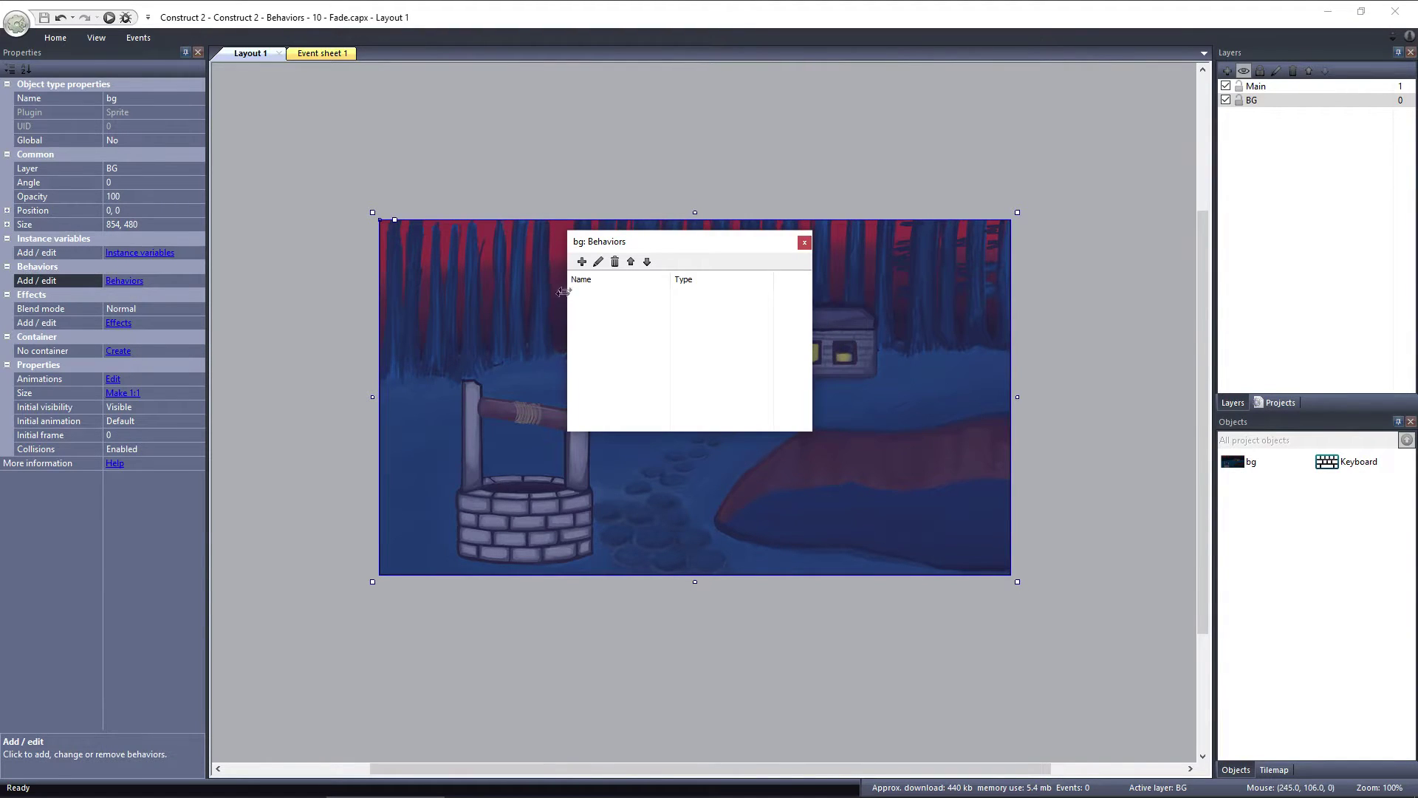
{"action": "left_click", "coordinate": [581, 261]}
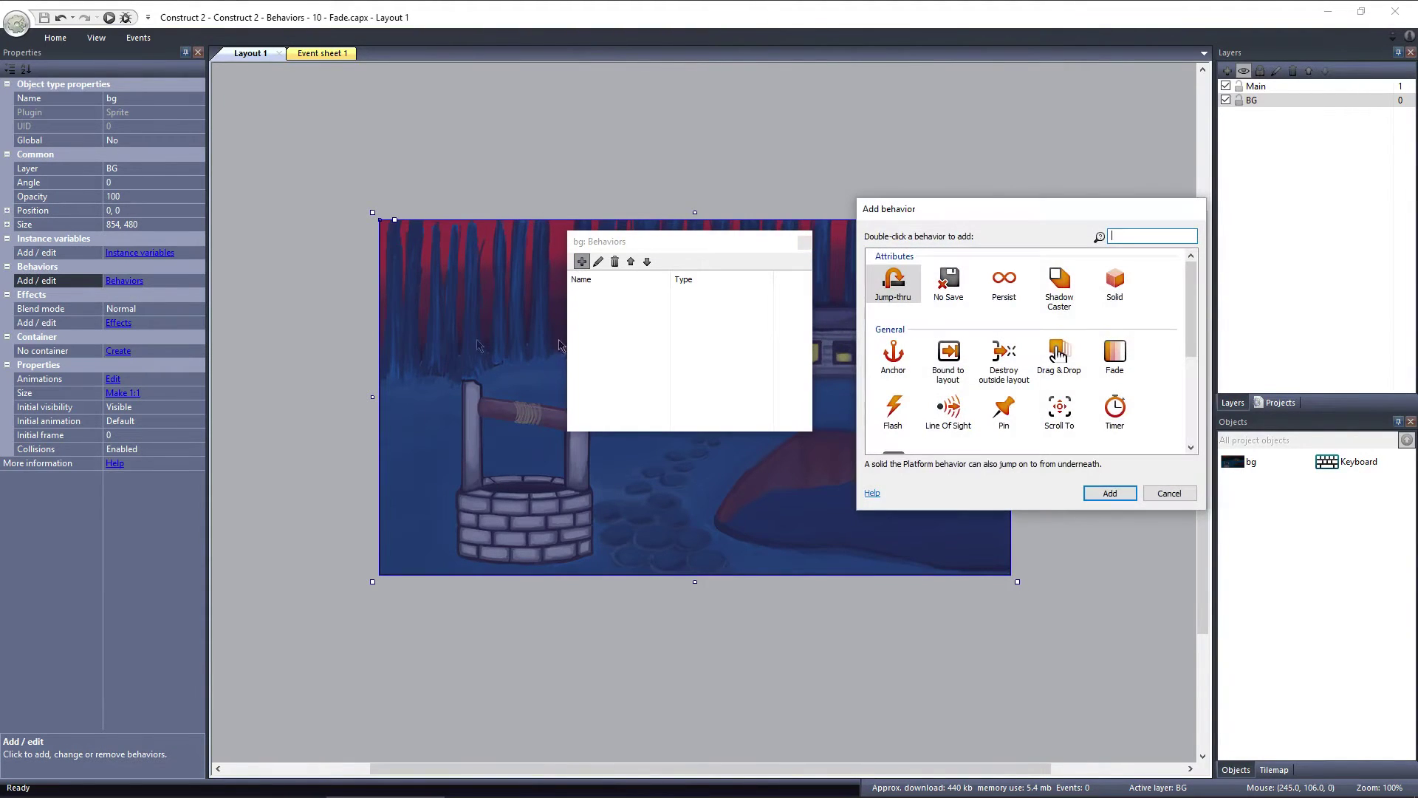
{"action": "double_click", "coordinate": [1108, 353]}
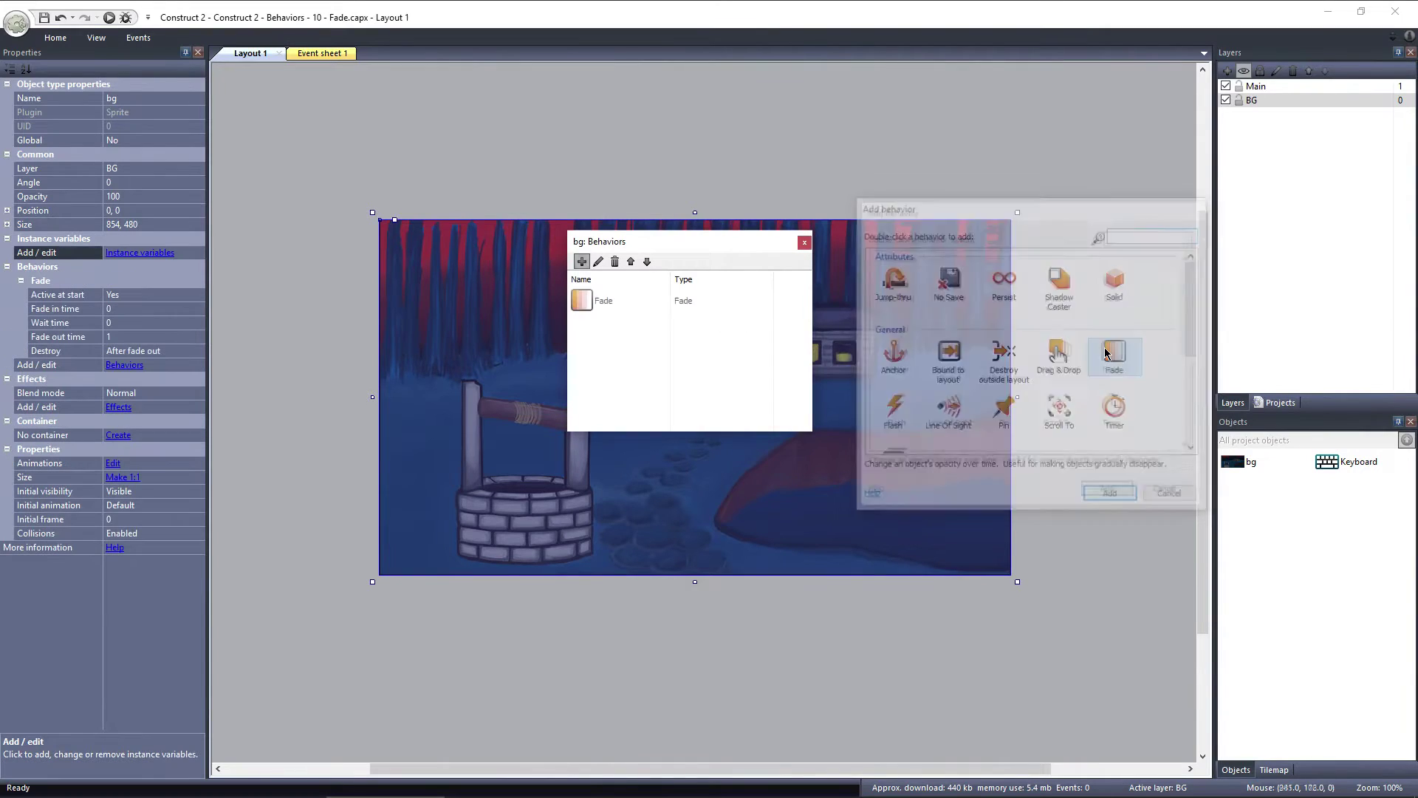
{"action": "left_click", "coordinate": [805, 247]}
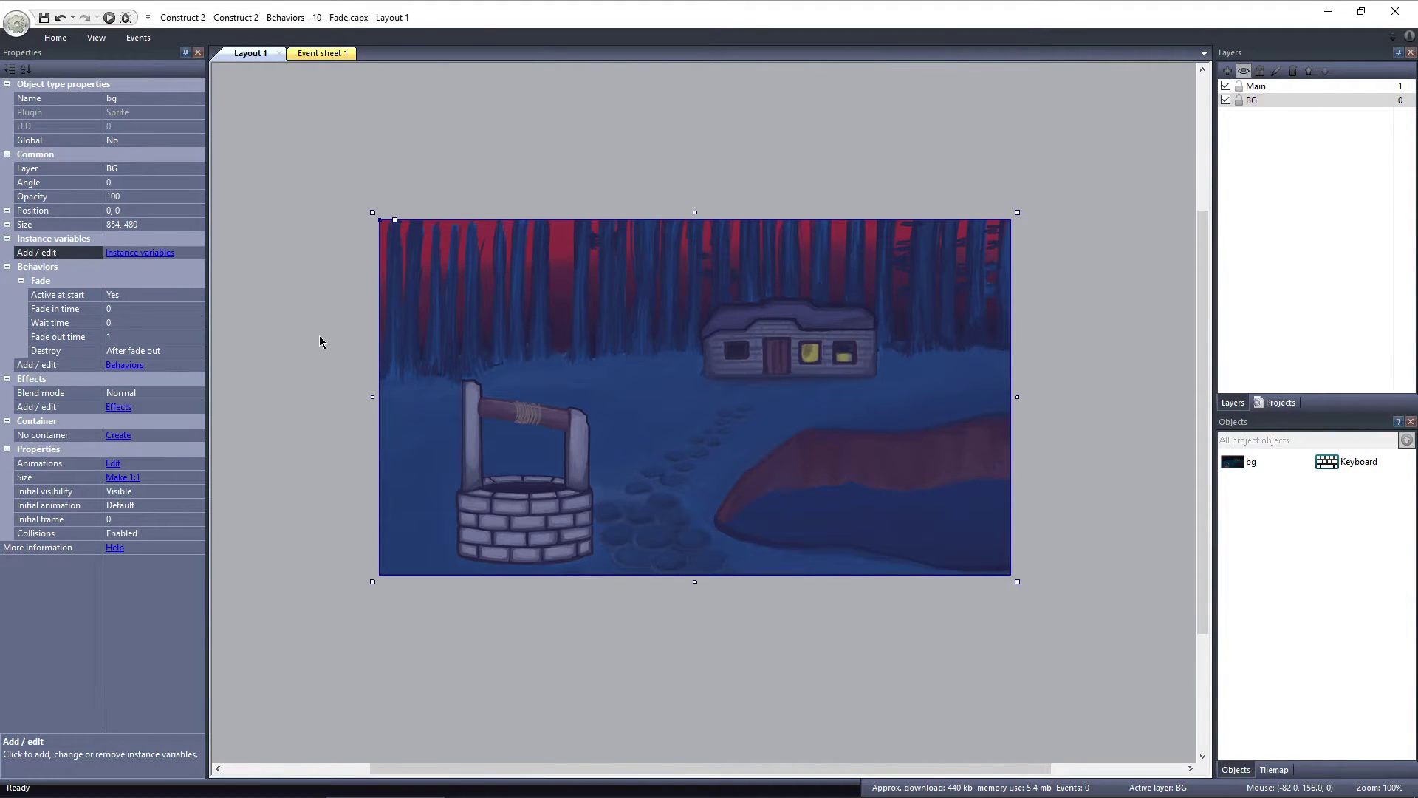
{"action": "left_click", "coordinate": [108, 17]}
{"action": "left_click", "coordinate": [176, 294]}
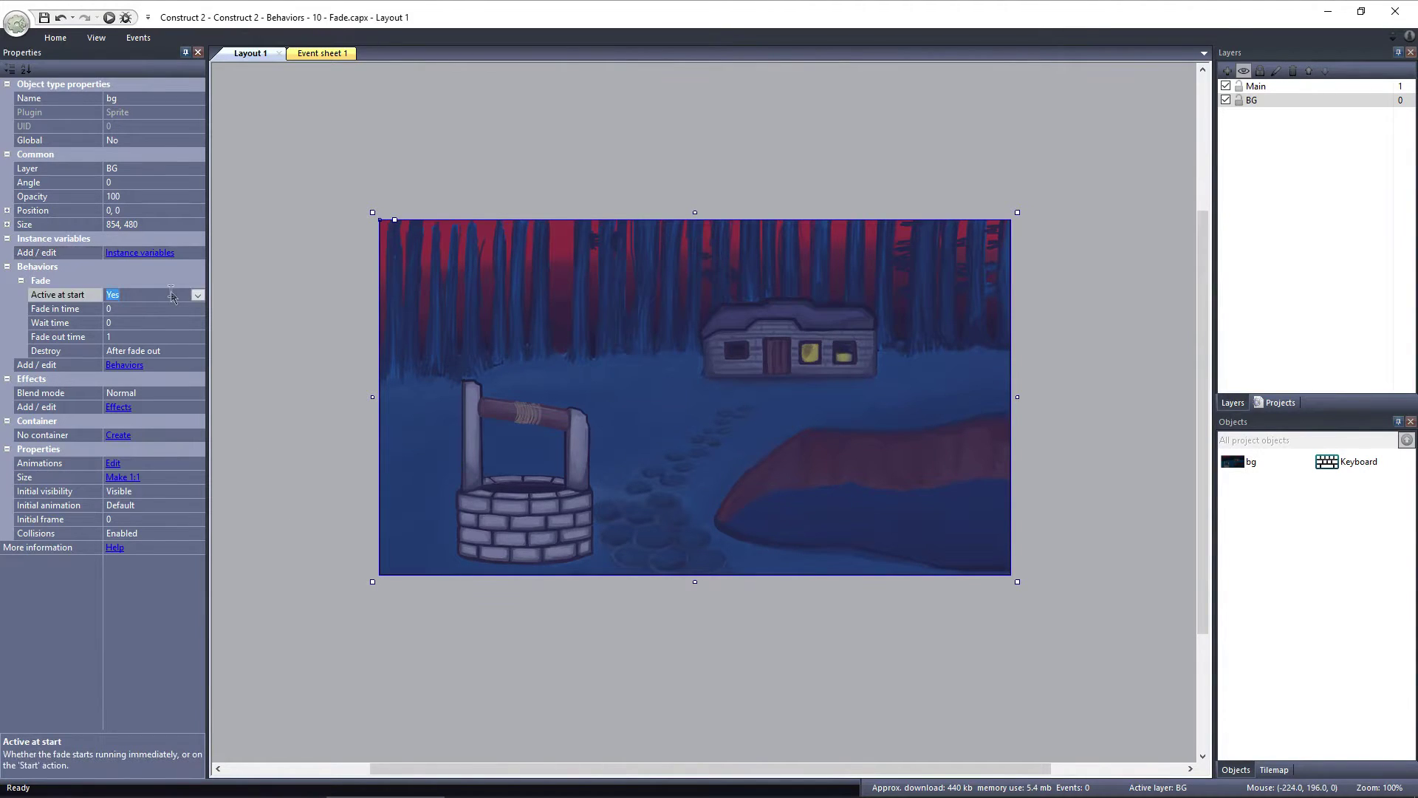
{"action": "left_click", "coordinate": [197, 295]}
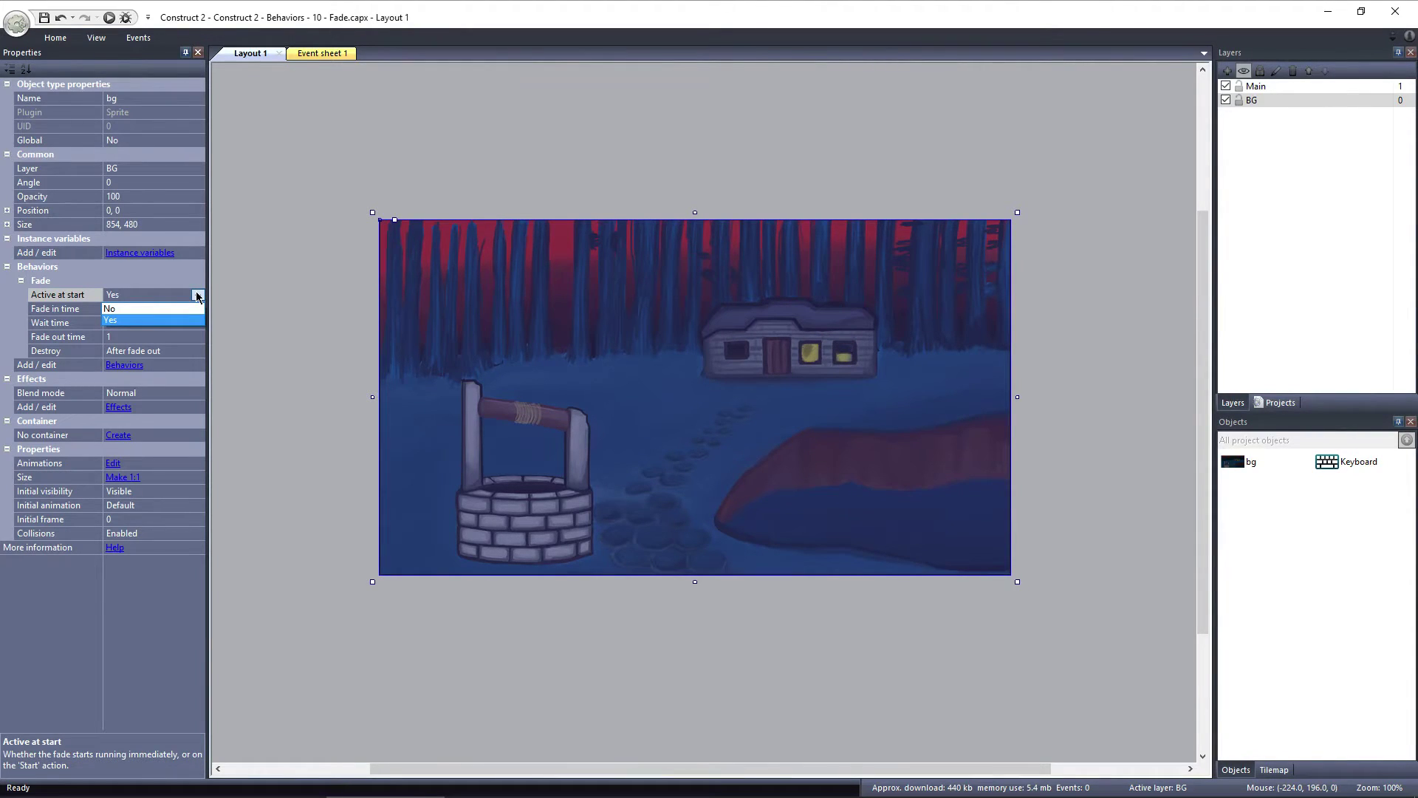
{"action": "left_click", "coordinate": [91, 299]}
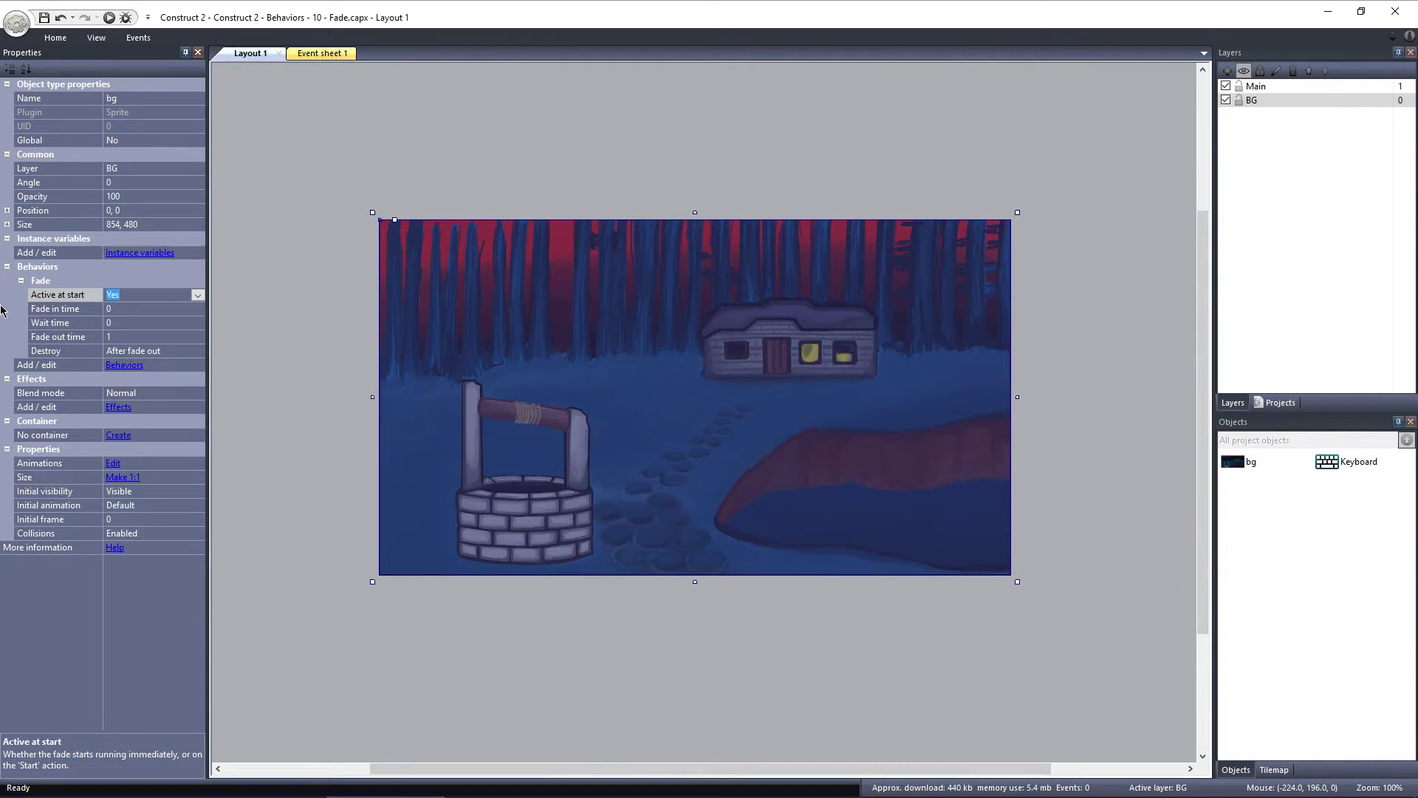
{"action": "left_click", "coordinate": [65, 314]}
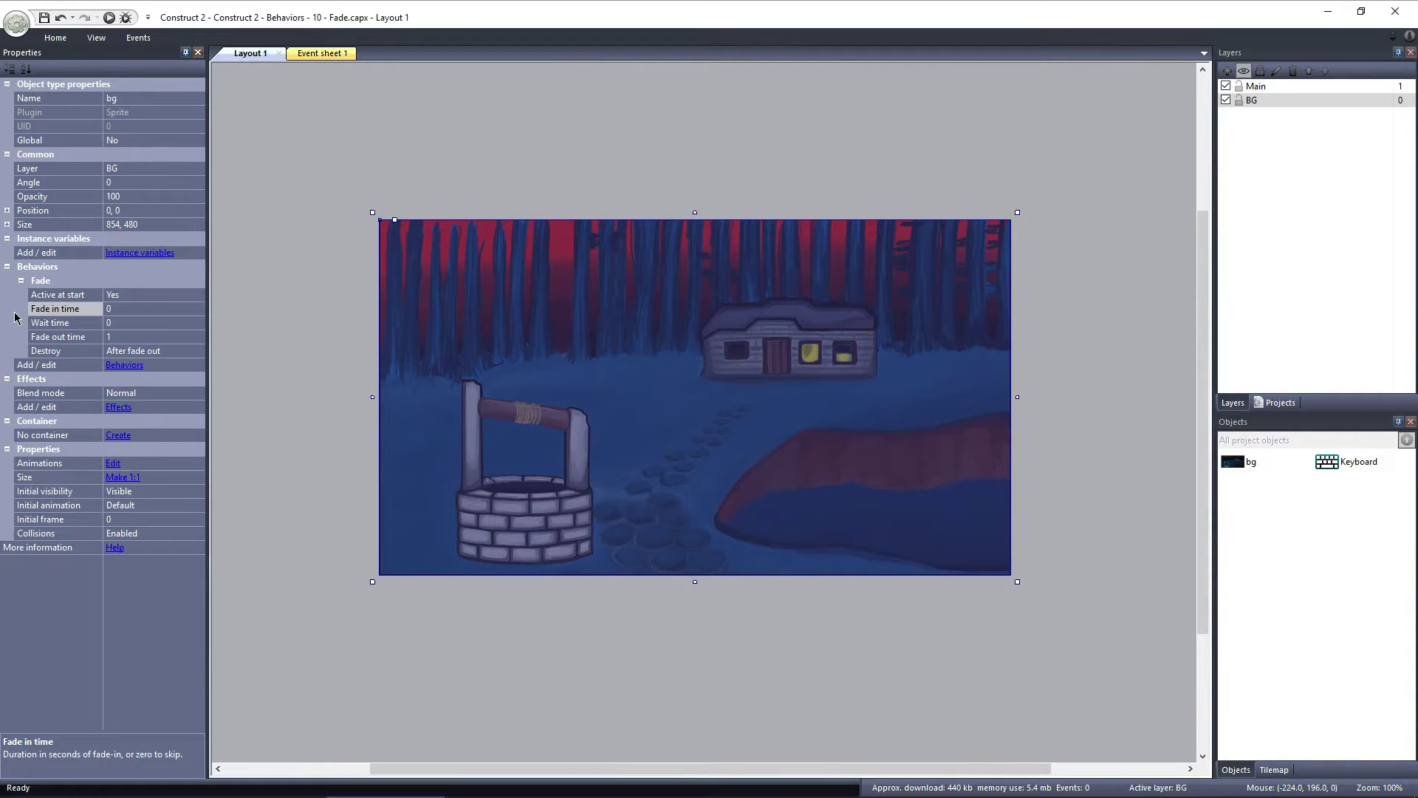
{"action": "left_click", "coordinate": [74, 323]}
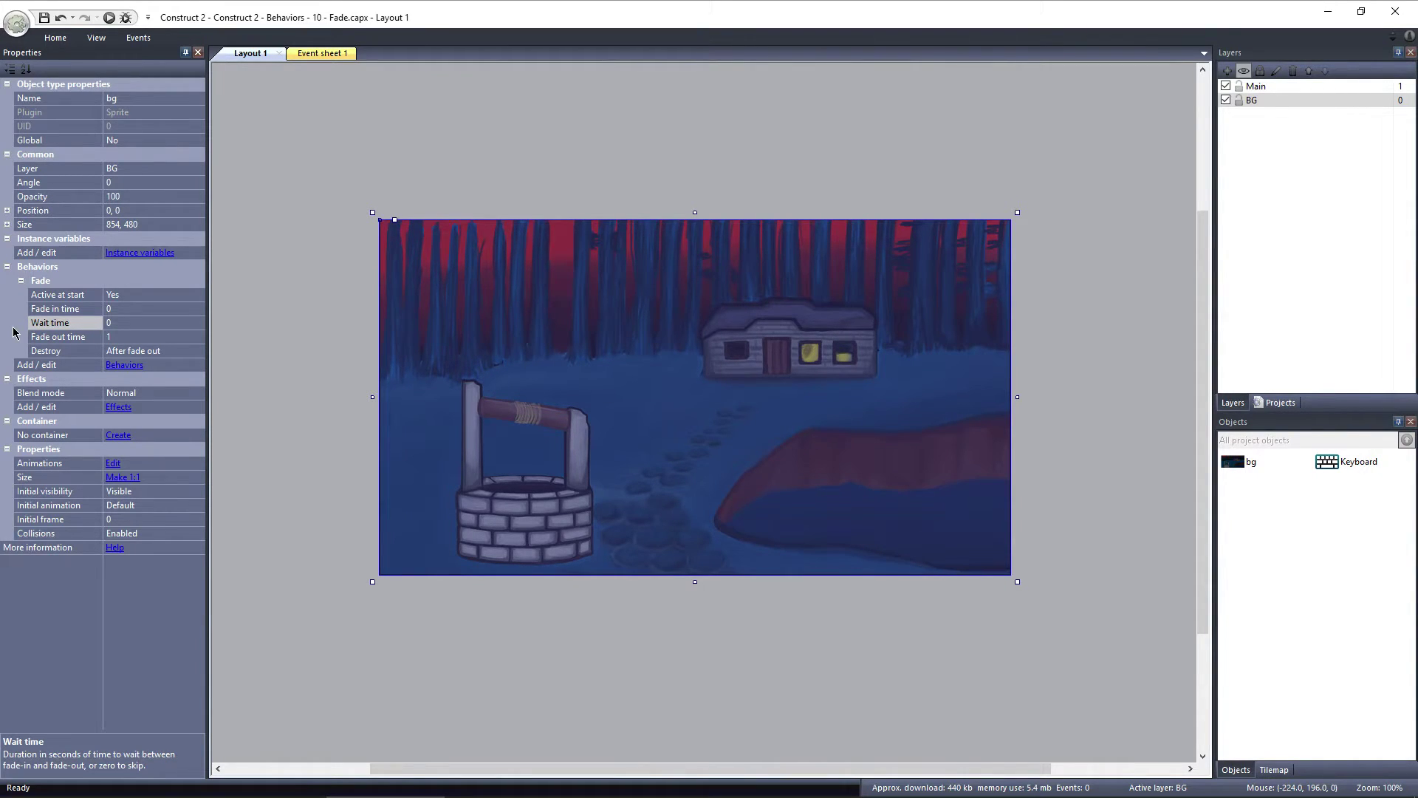
{"action": "left_click", "coordinate": [14, 337]}
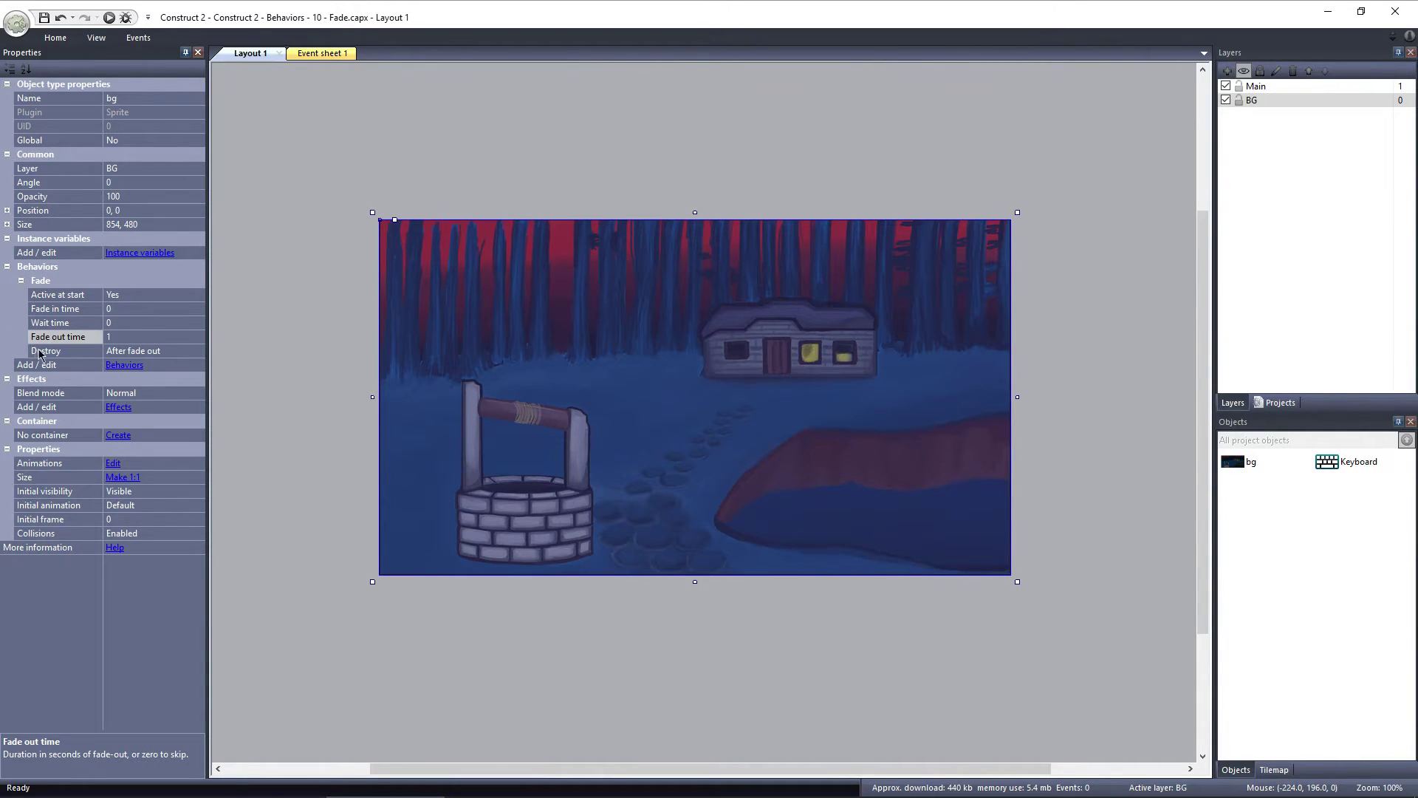
{"action": "left_click", "coordinate": [10, 351]}
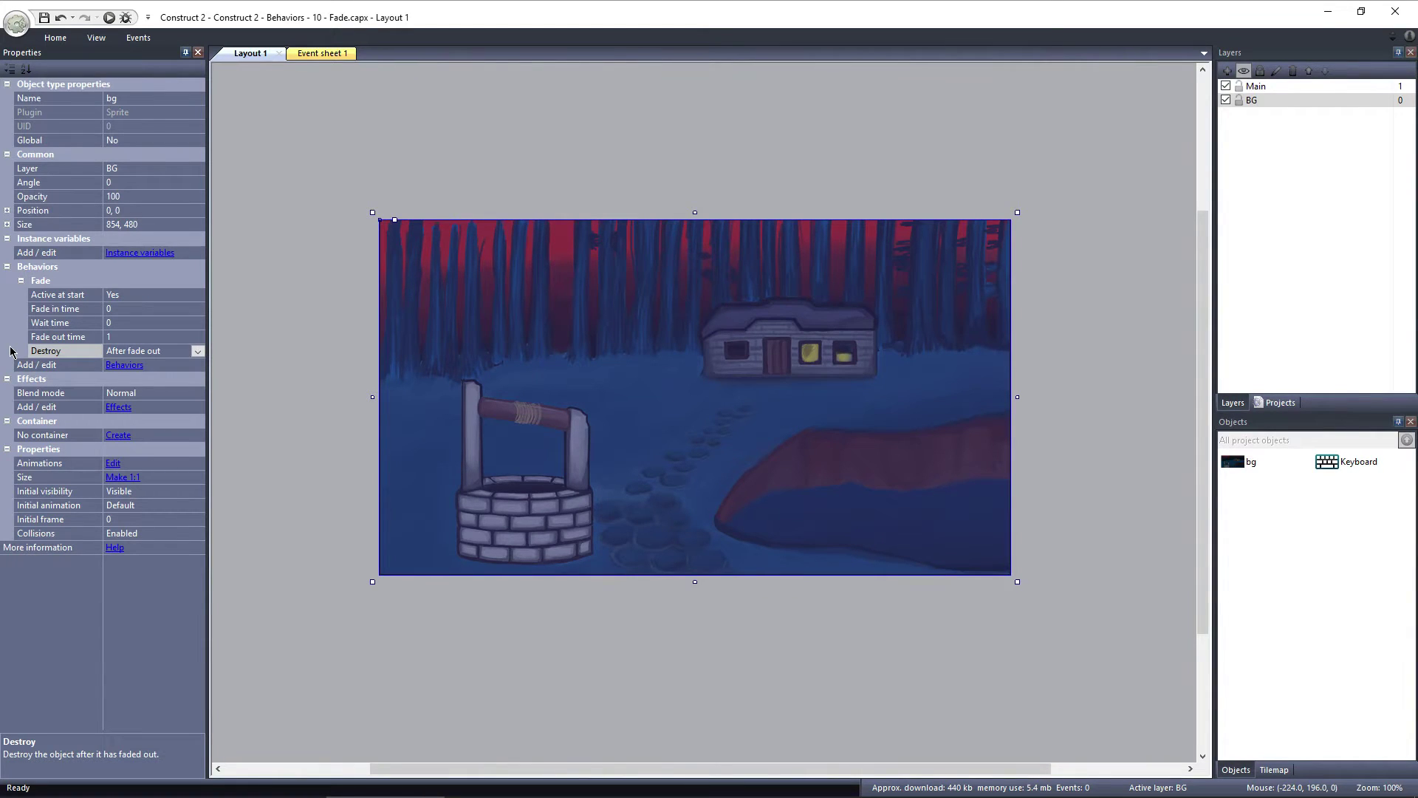
Set bg's Fade Destroy option to No so it isn't destroyed after fading.
{"action": "left_click", "coordinate": [197, 356]}
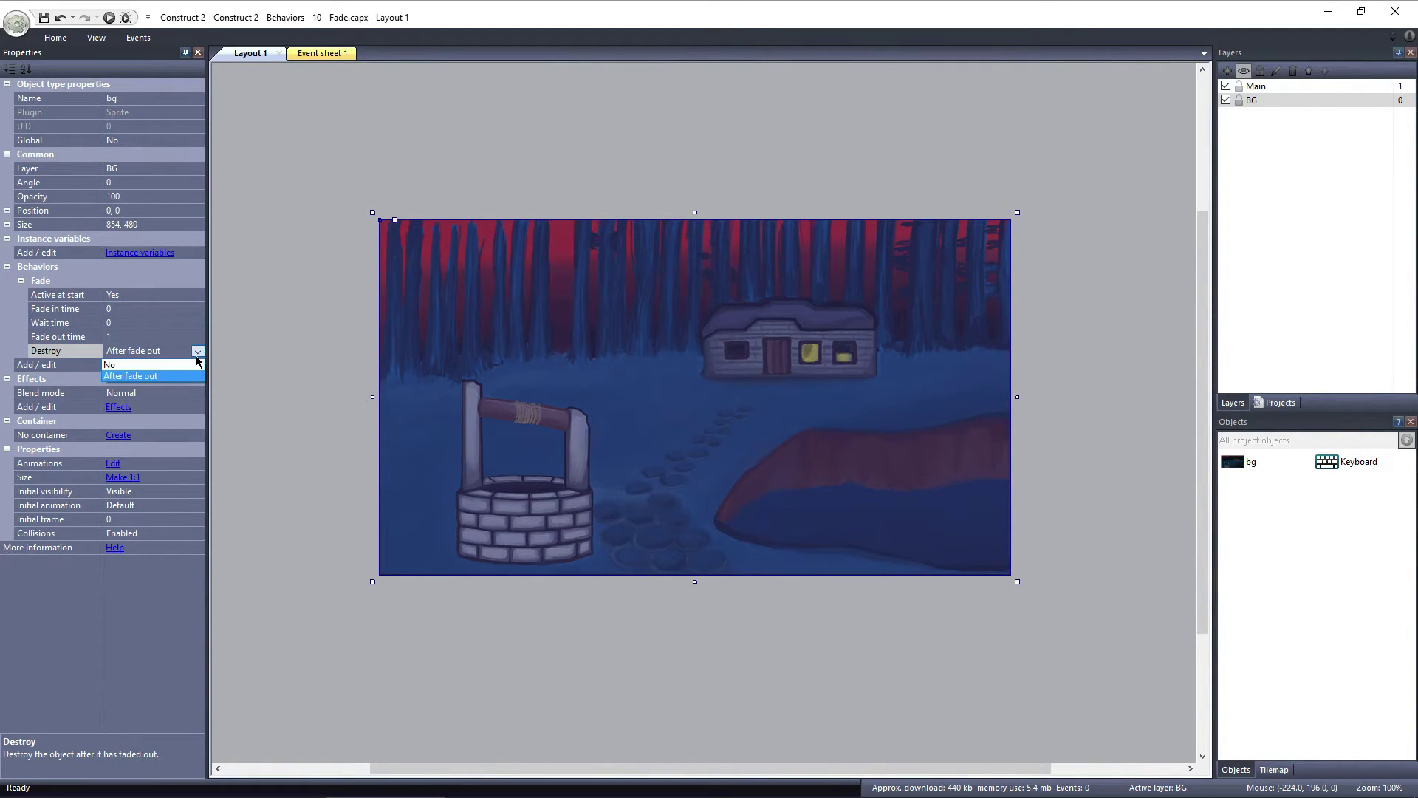
{"action": "left_click", "coordinate": [126, 364]}
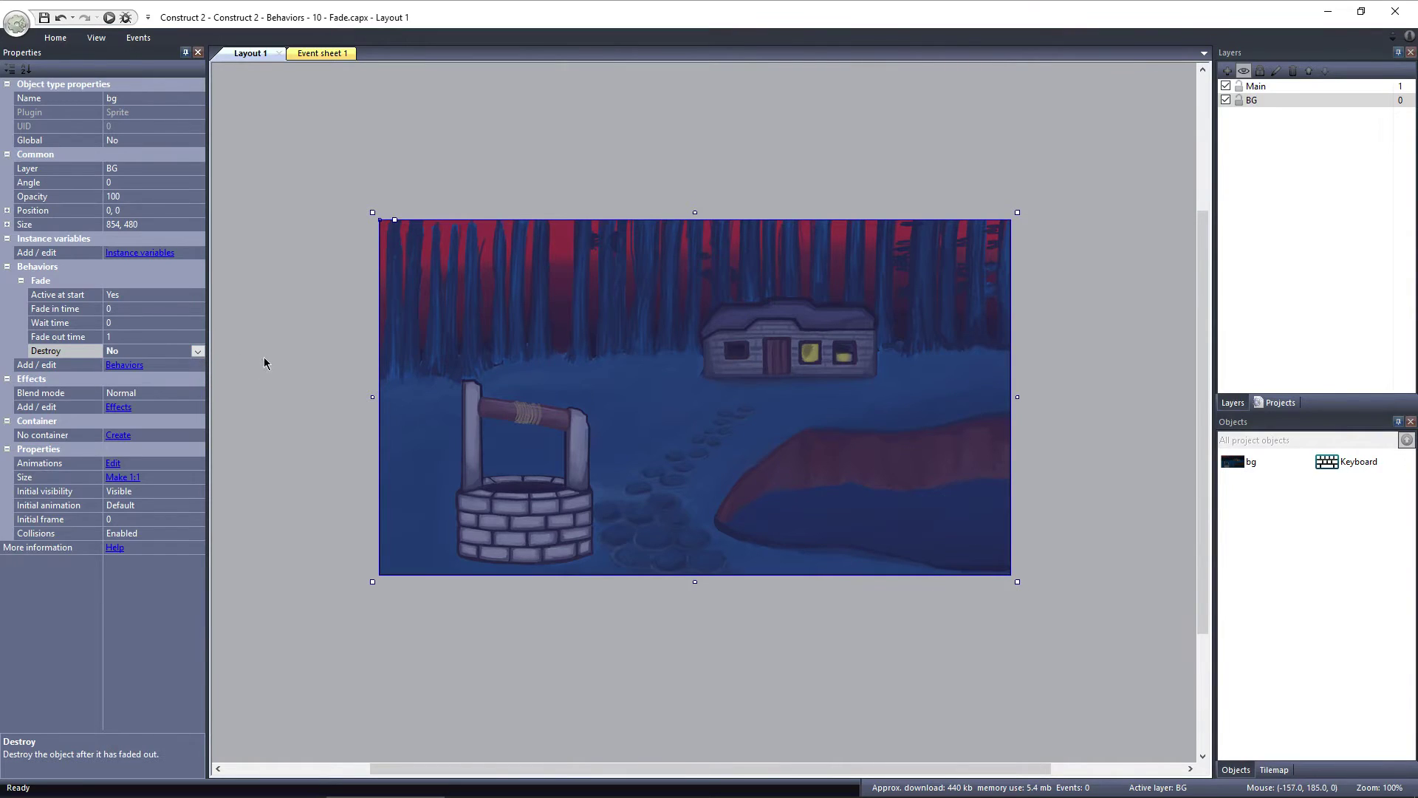
{"action": "left_click", "coordinate": [399, 362]}
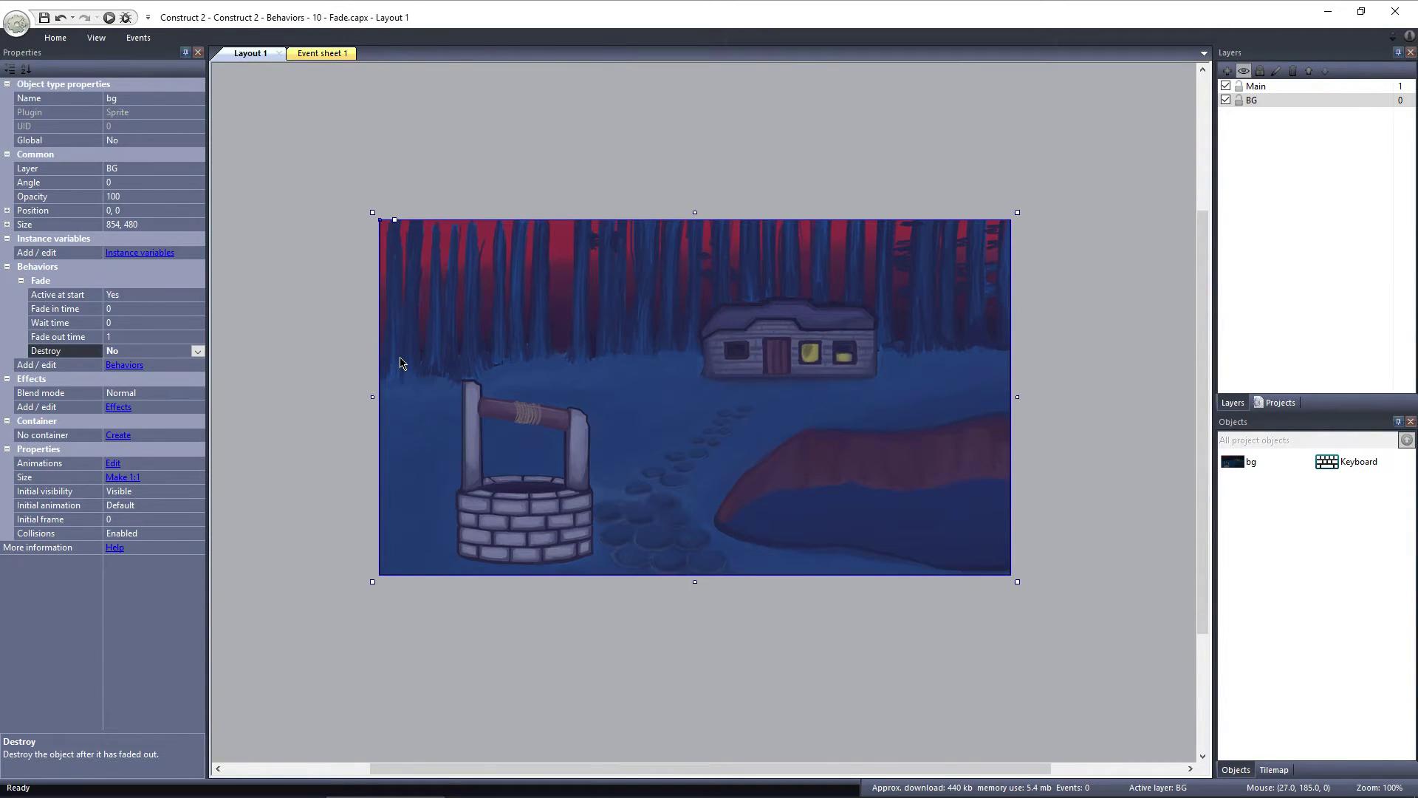
Set Fade in, Wait and Fade out times to 2 seconds each, then preview the layout.
{"action": "left_click", "coordinate": [169, 308]}
{"action": "type", "text": "2"}
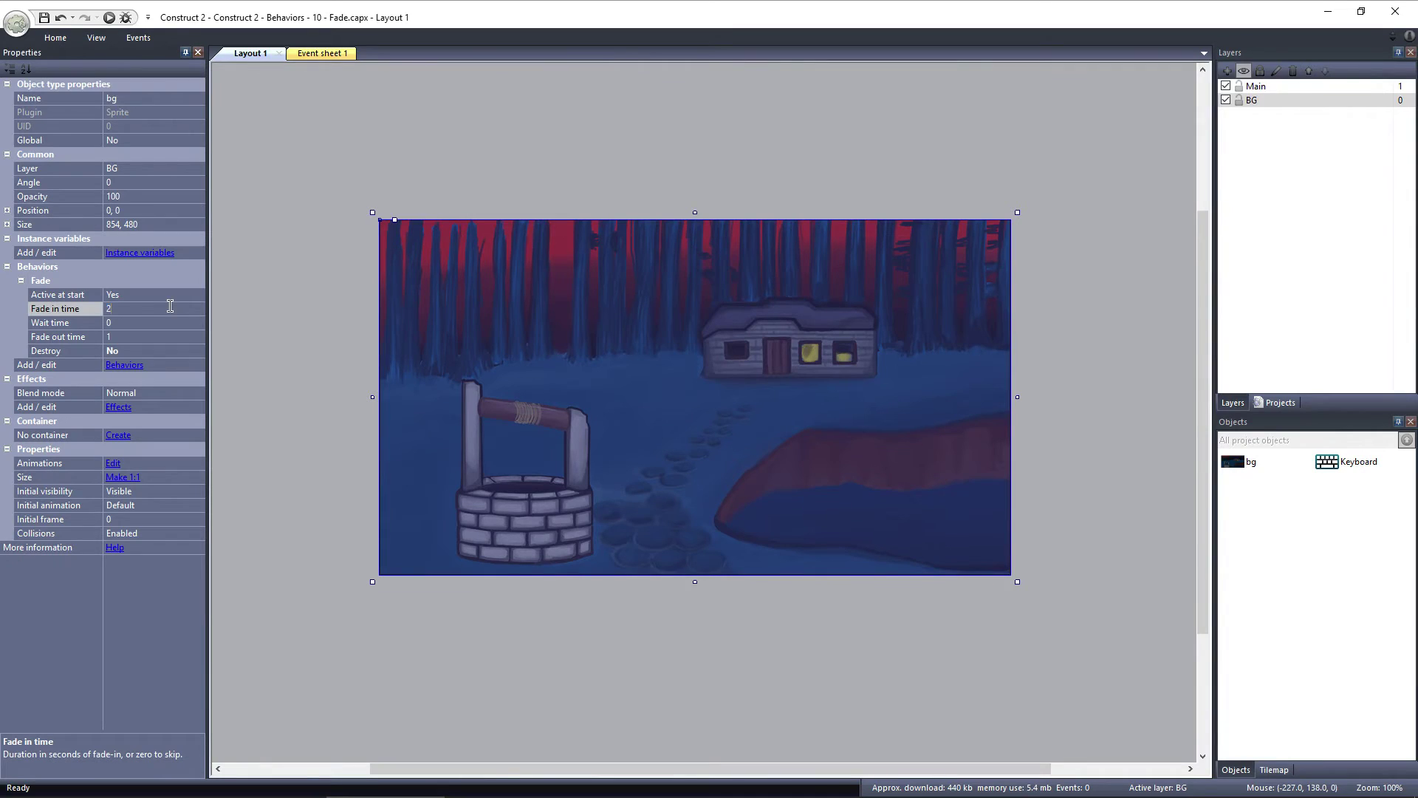
{"action": "left_click", "coordinate": [172, 323]}
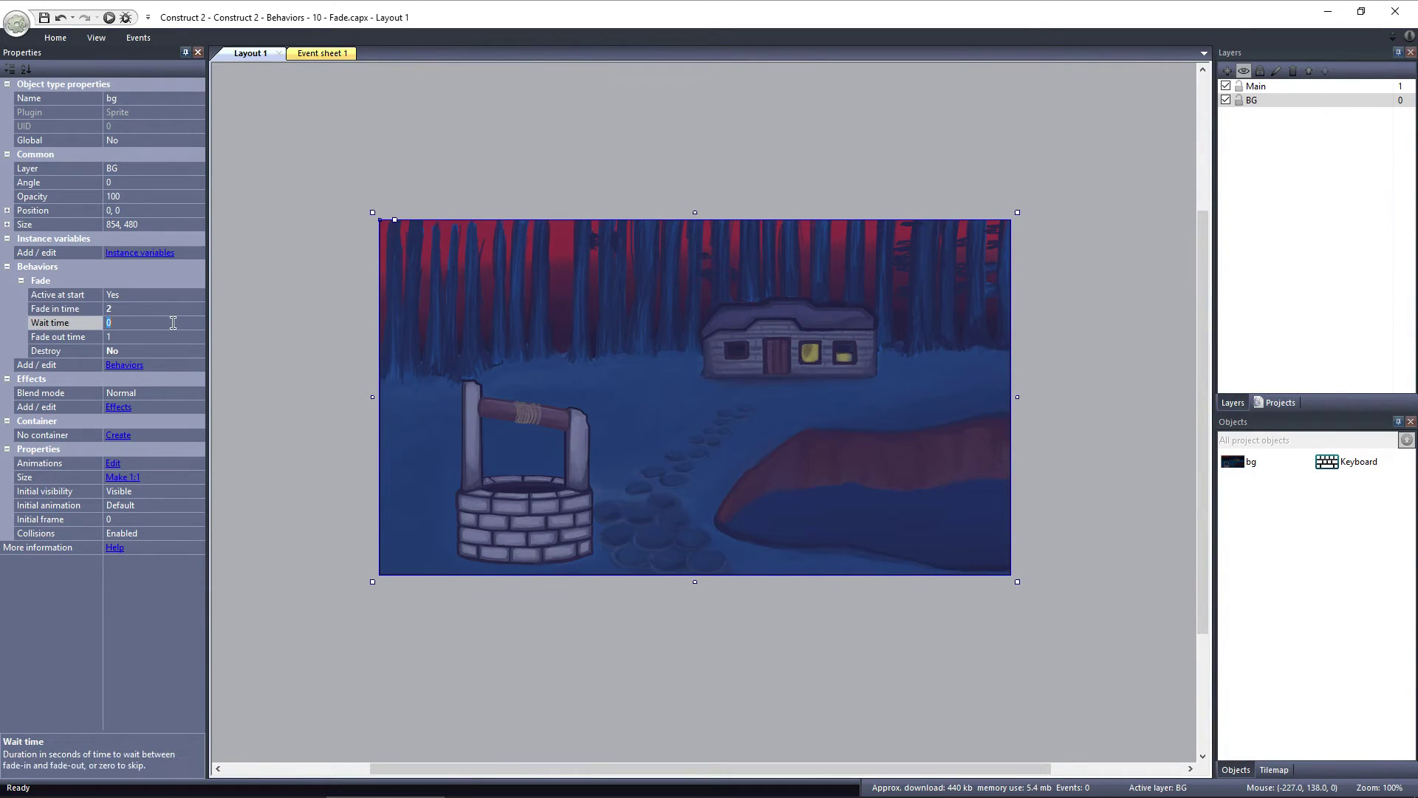
{"action": "type", "text": "2"}
{"action": "left_click", "coordinate": [170, 337]}
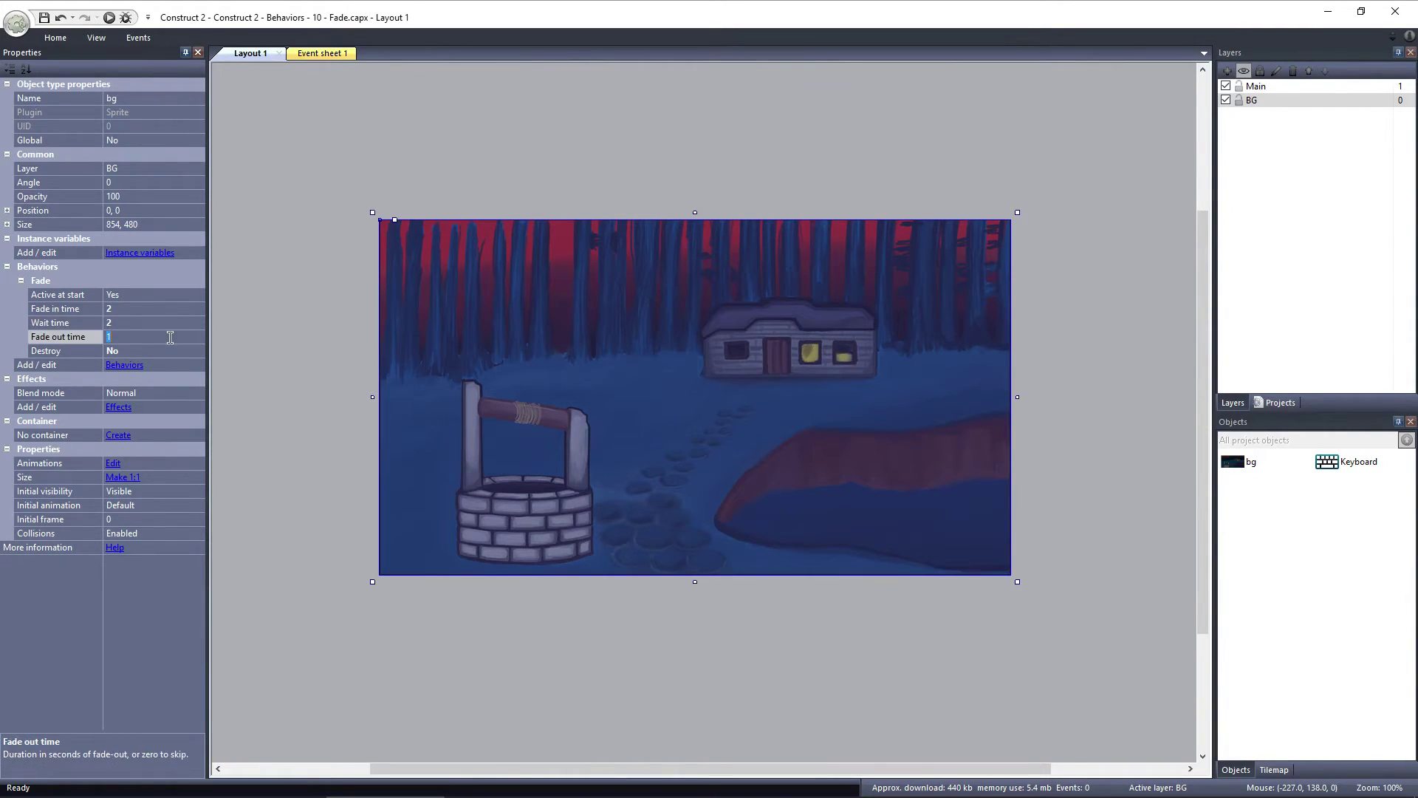
{"action": "type", "text": "2"}
{"action": "left_click", "coordinate": [109, 17]}
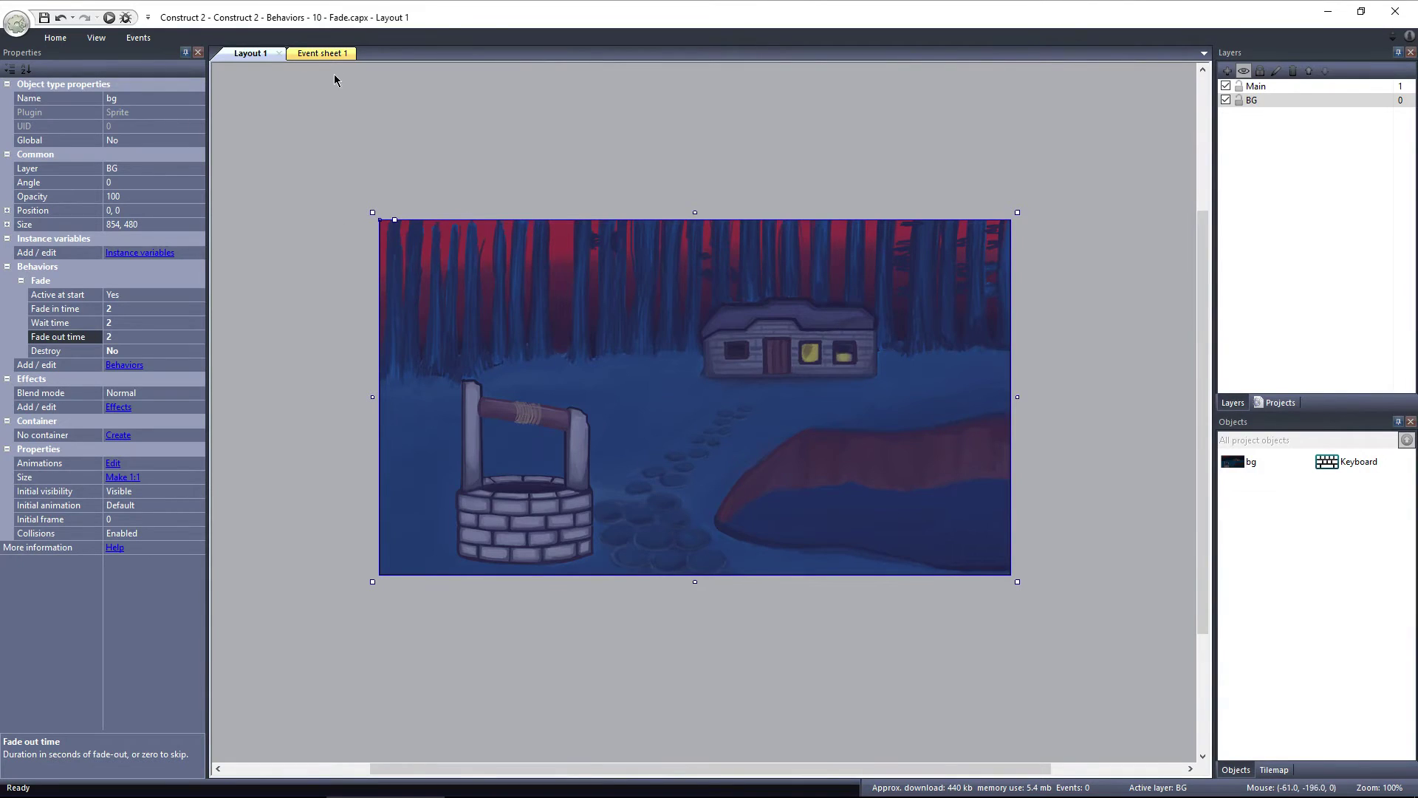
{"action": "left_click", "coordinate": [327, 54]}
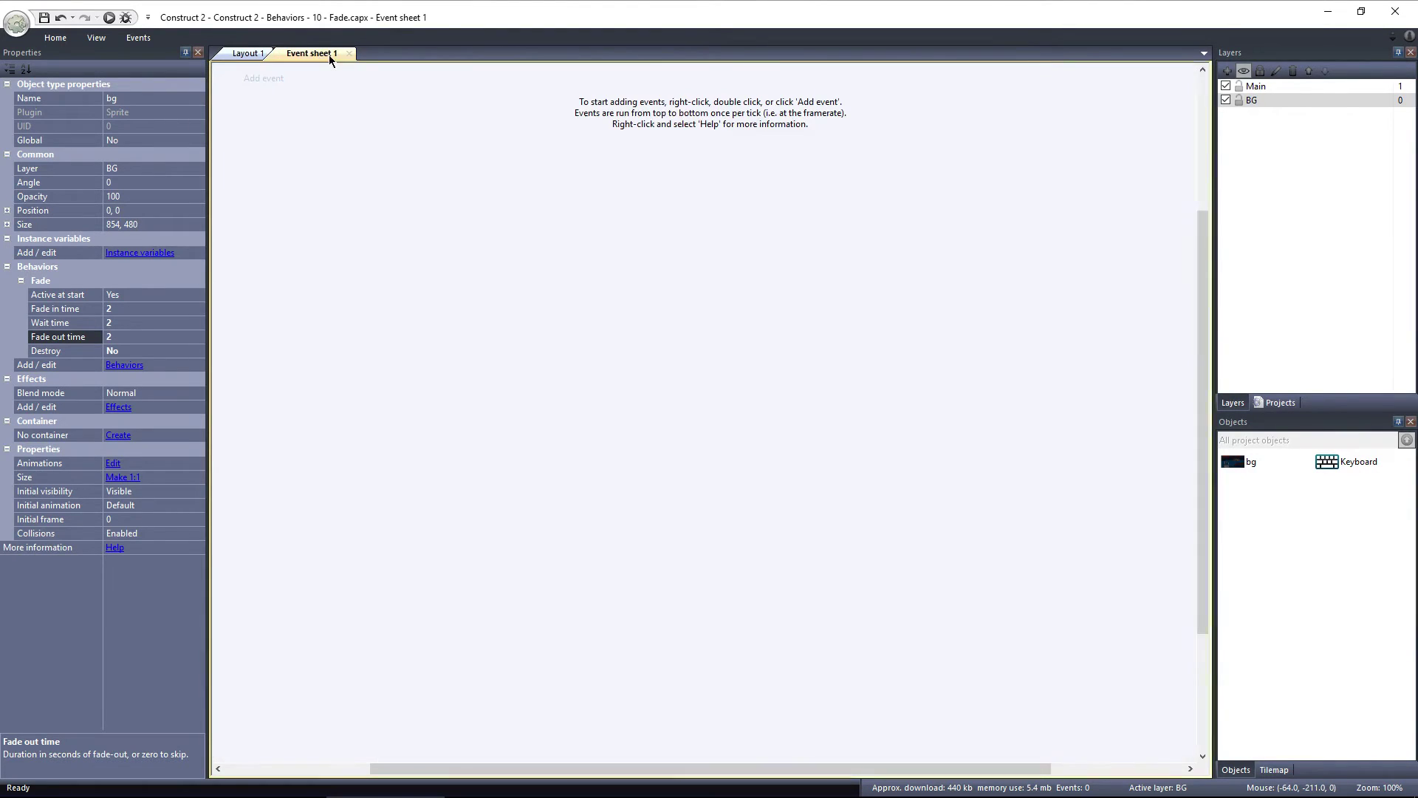
Add a Keyboard 'On key pressed' event triggered by the Space key.
{"action": "left_click", "coordinate": [265, 79]}
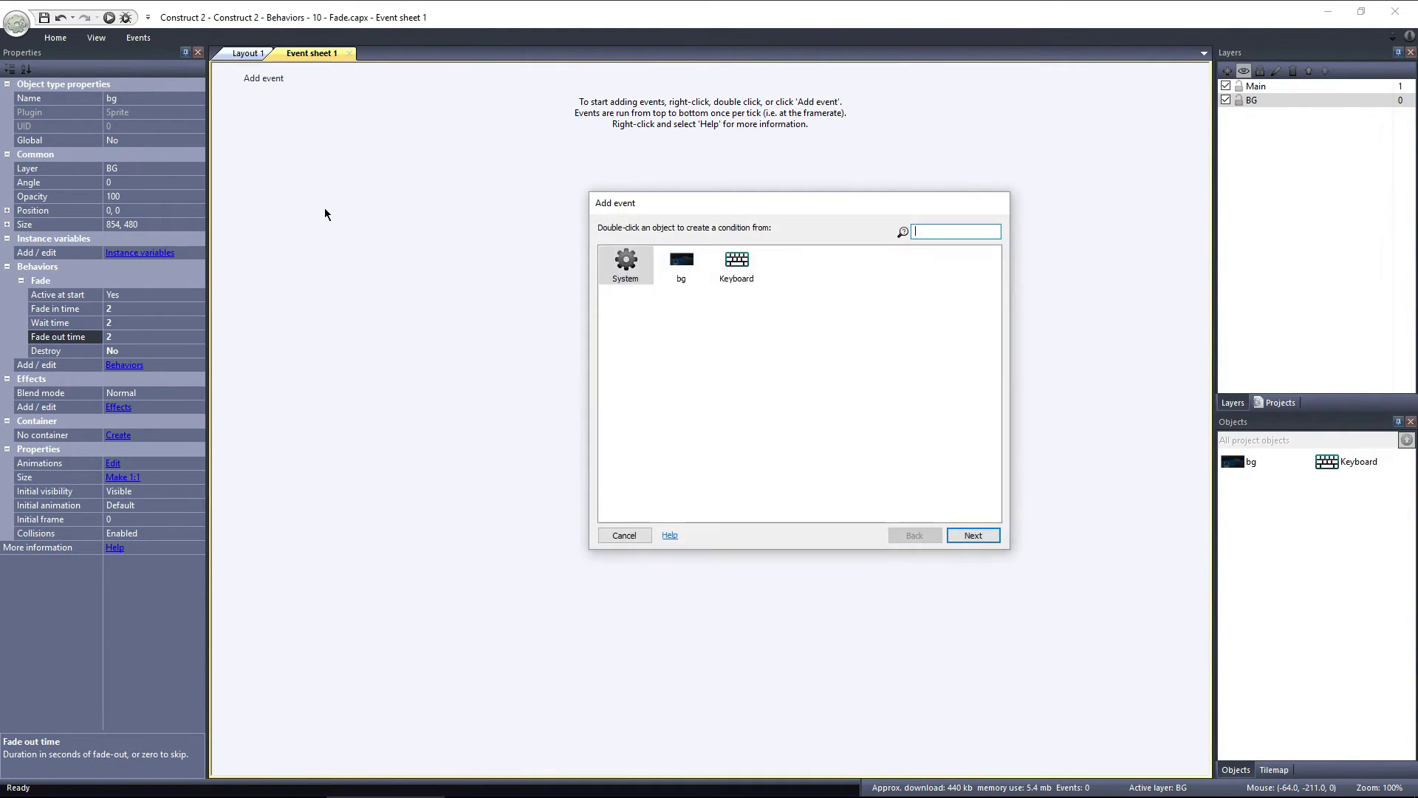
{"action": "double_click", "coordinate": [736, 264]}
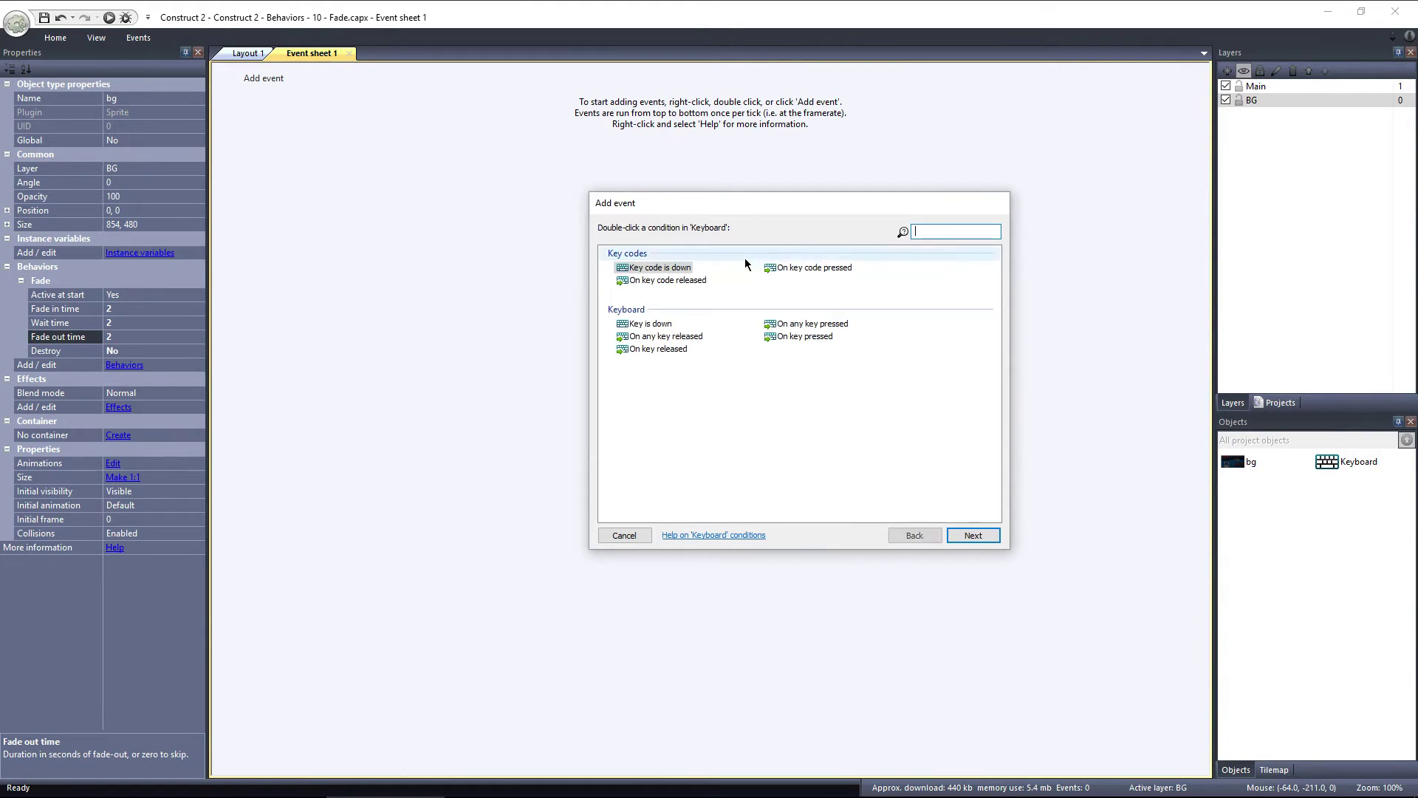
{"action": "double_click", "coordinate": [812, 338]}
{"action": "left_click", "coordinate": [827, 364]}
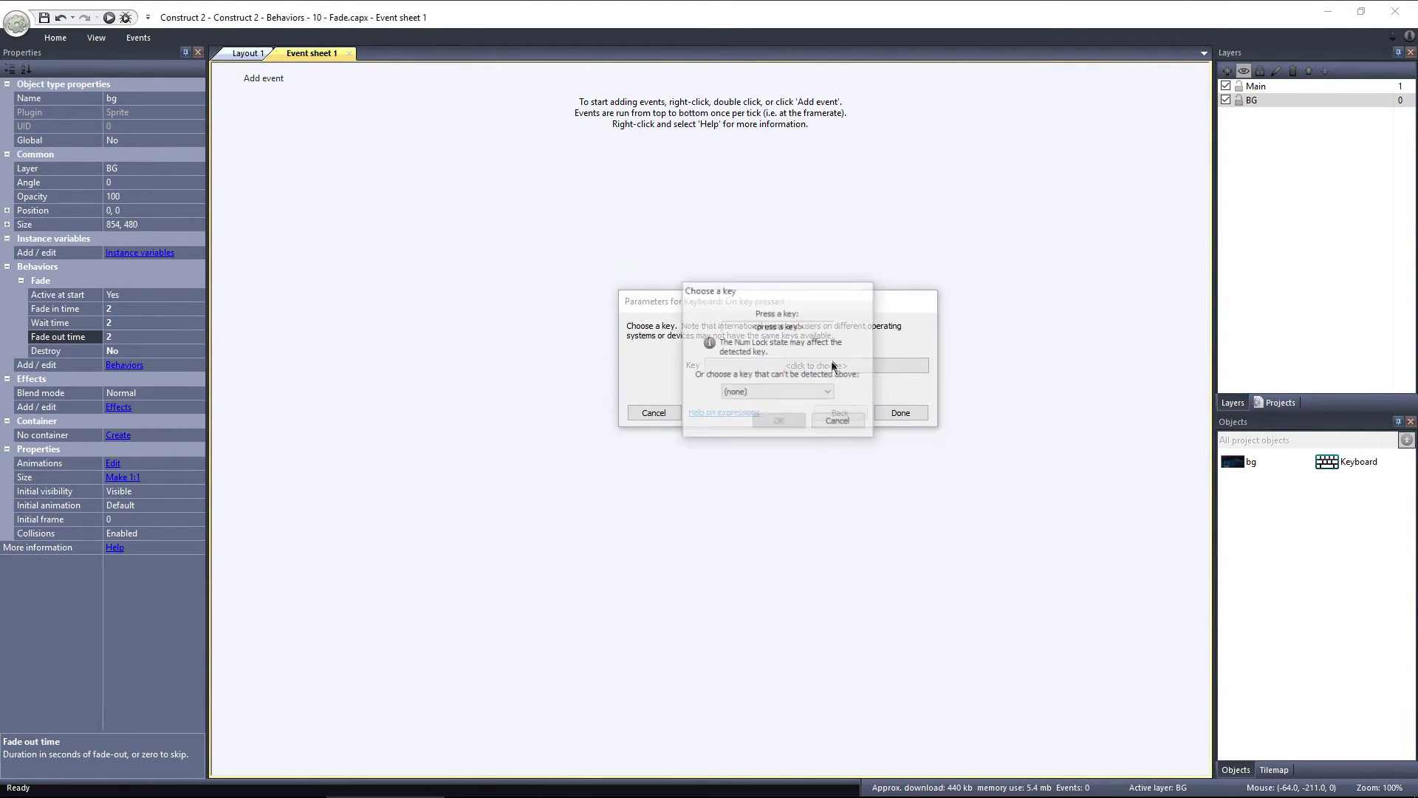
{"action": "key", "text": "space"}
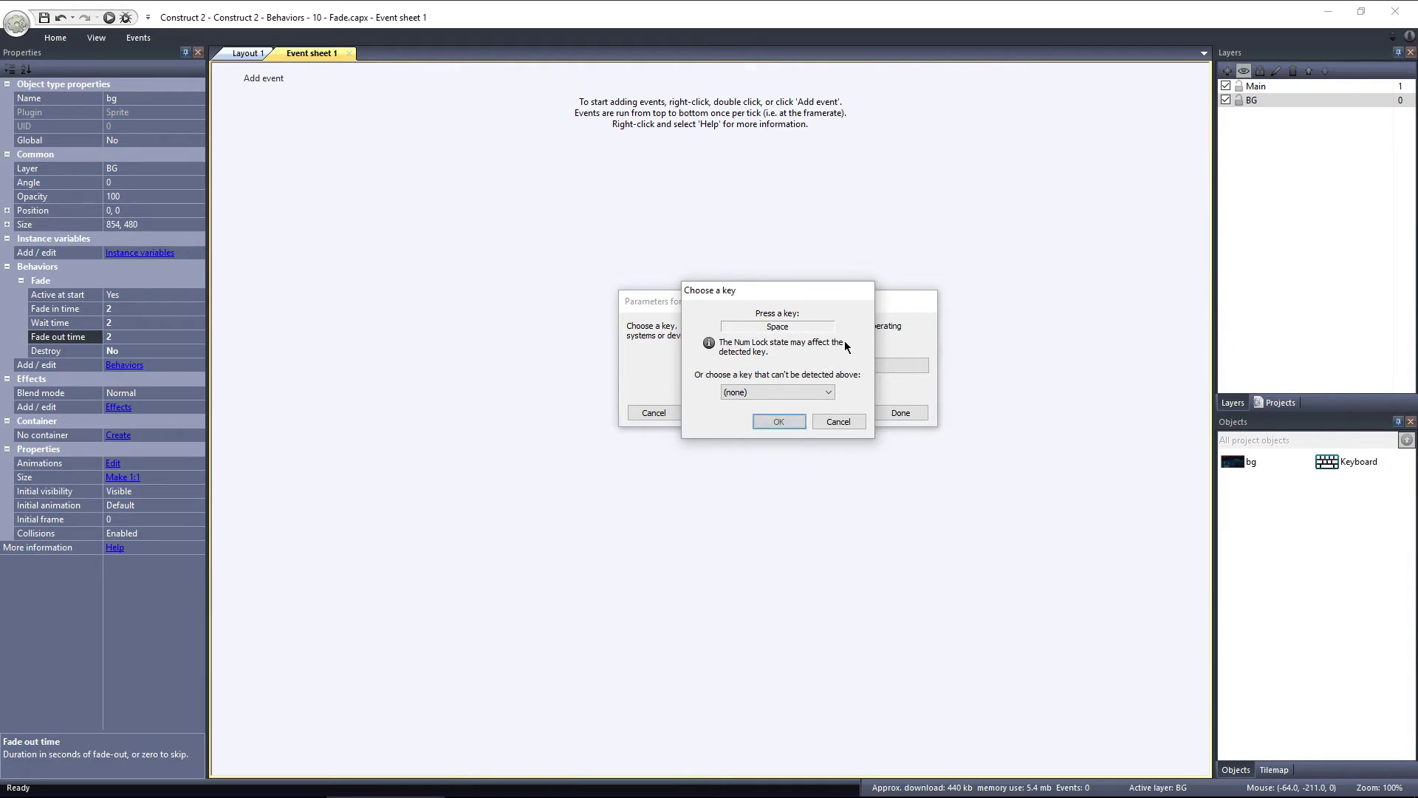
{"action": "left_click", "coordinate": [797, 425]}
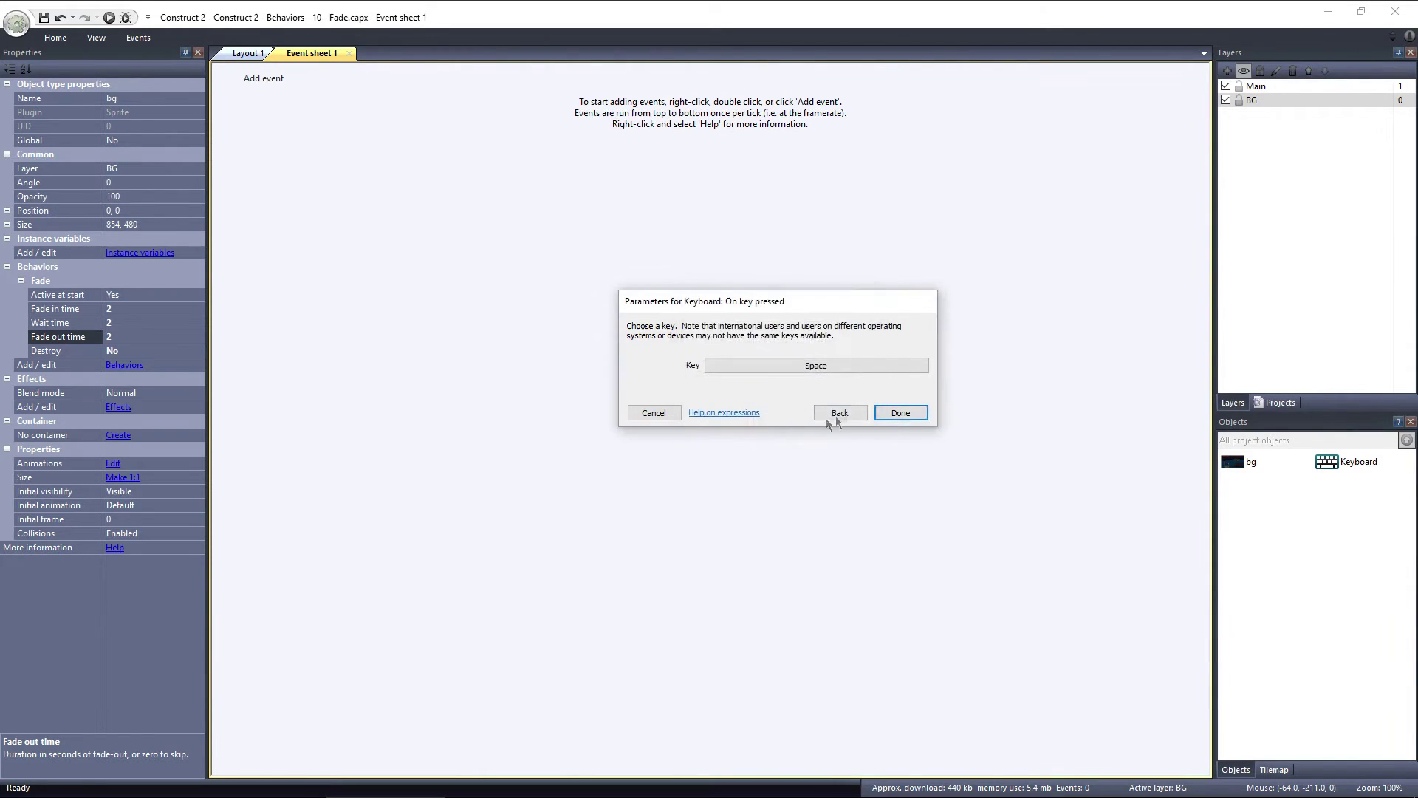
{"action": "left_click", "coordinate": [900, 413]}
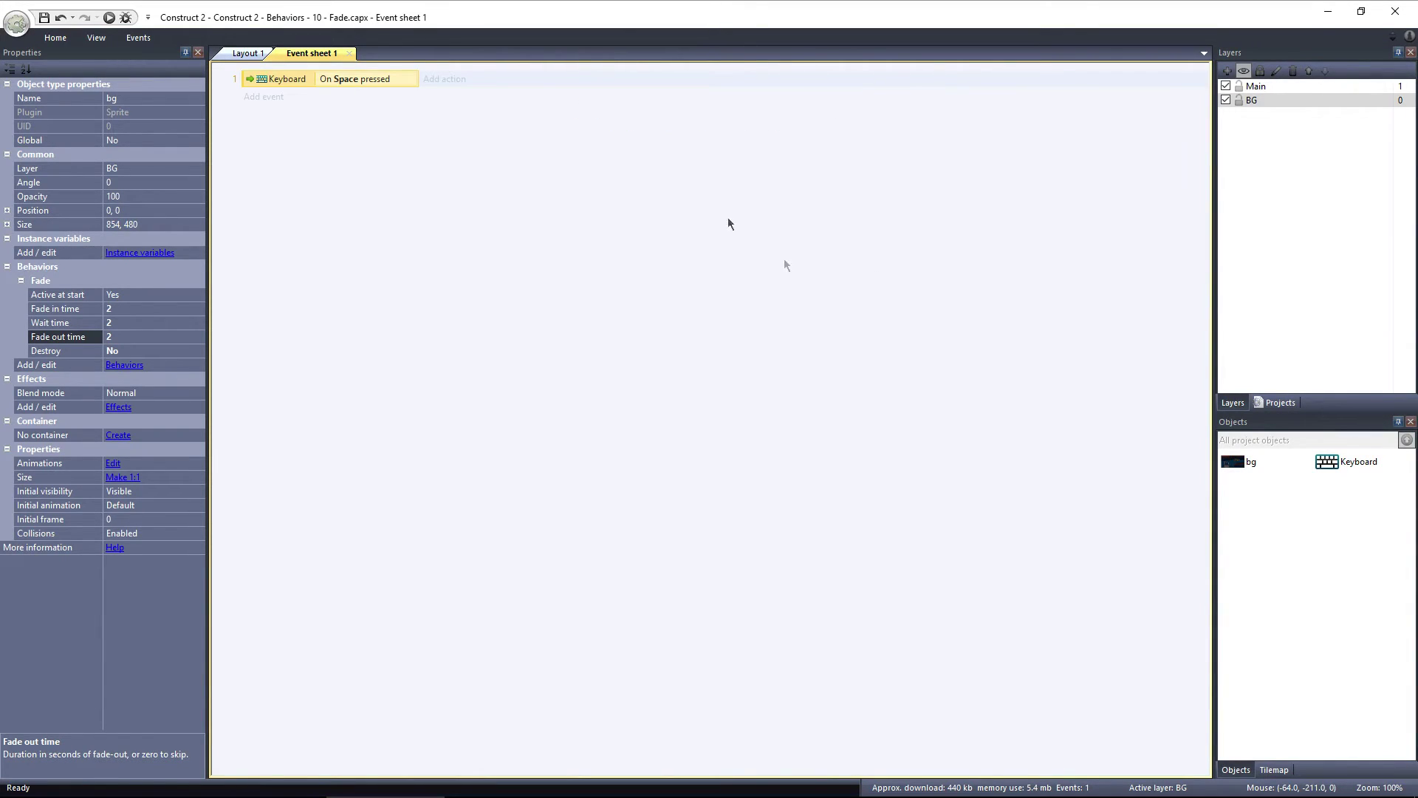
Give the Space event a bg Restart fade action and preview the layout in the browser.
{"action": "left_click", "coordinate": [450, 80]}
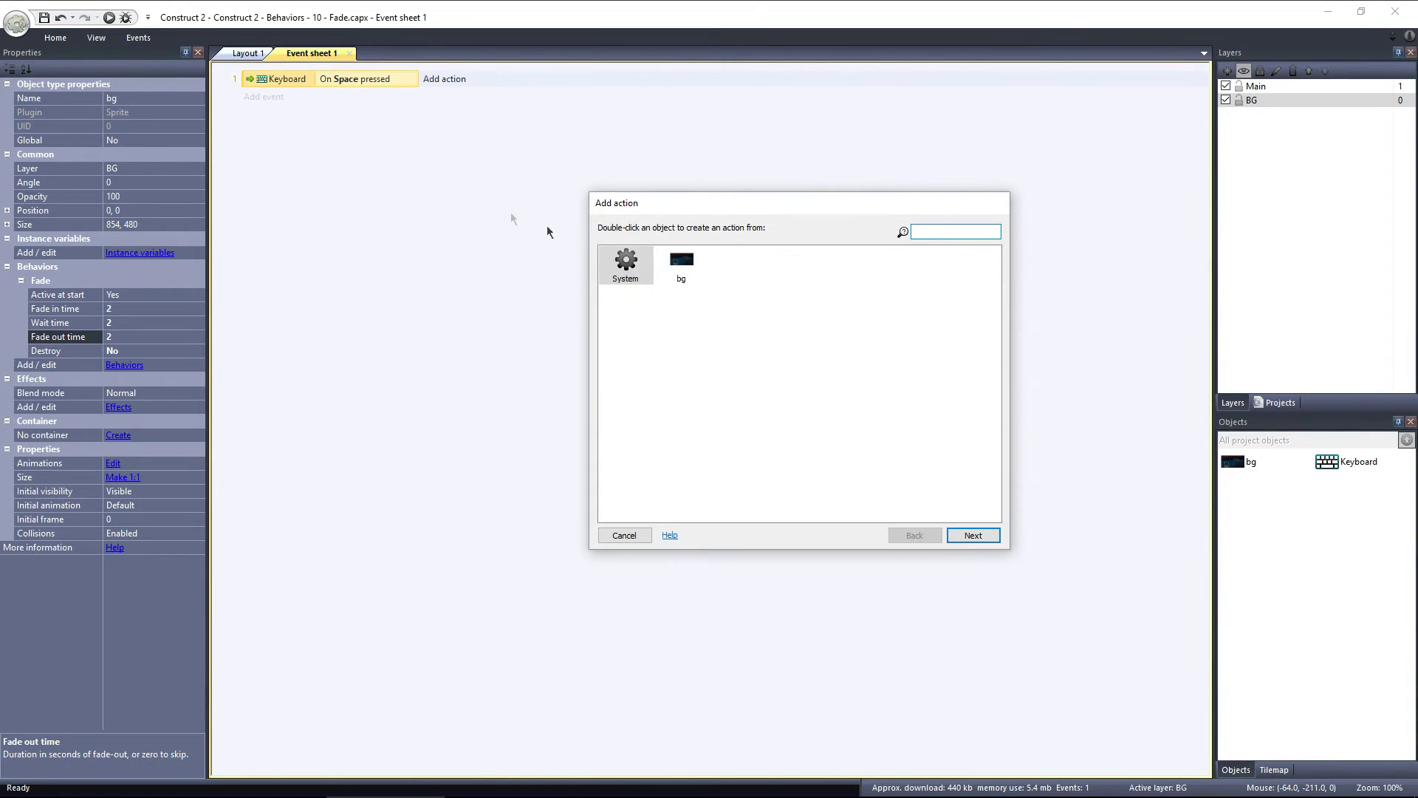
{"action": "double_click", "coordinate": [674, 258]}
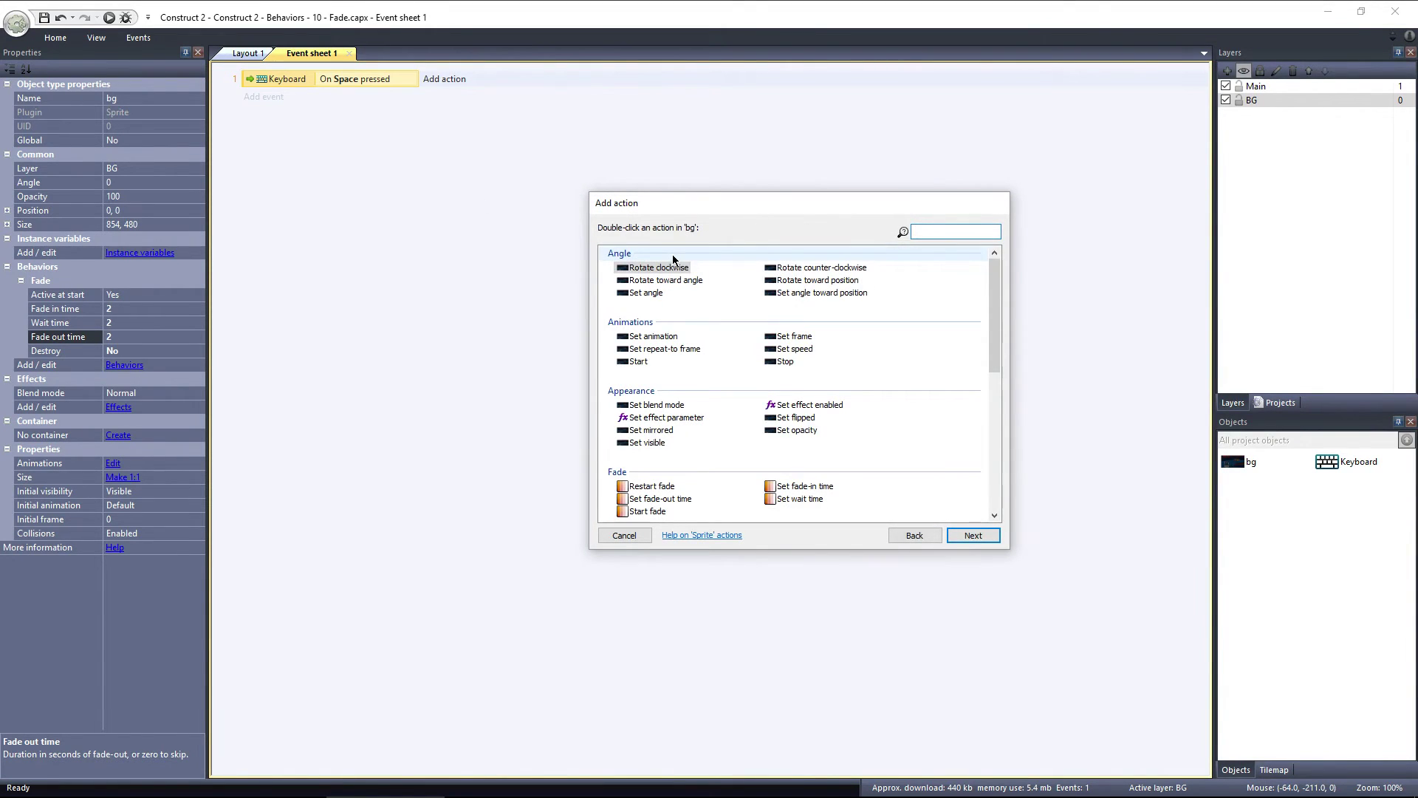
{"action": "left_click_drag", "start_coordinate": [996, 303], "coordinate": [1003, 394]}
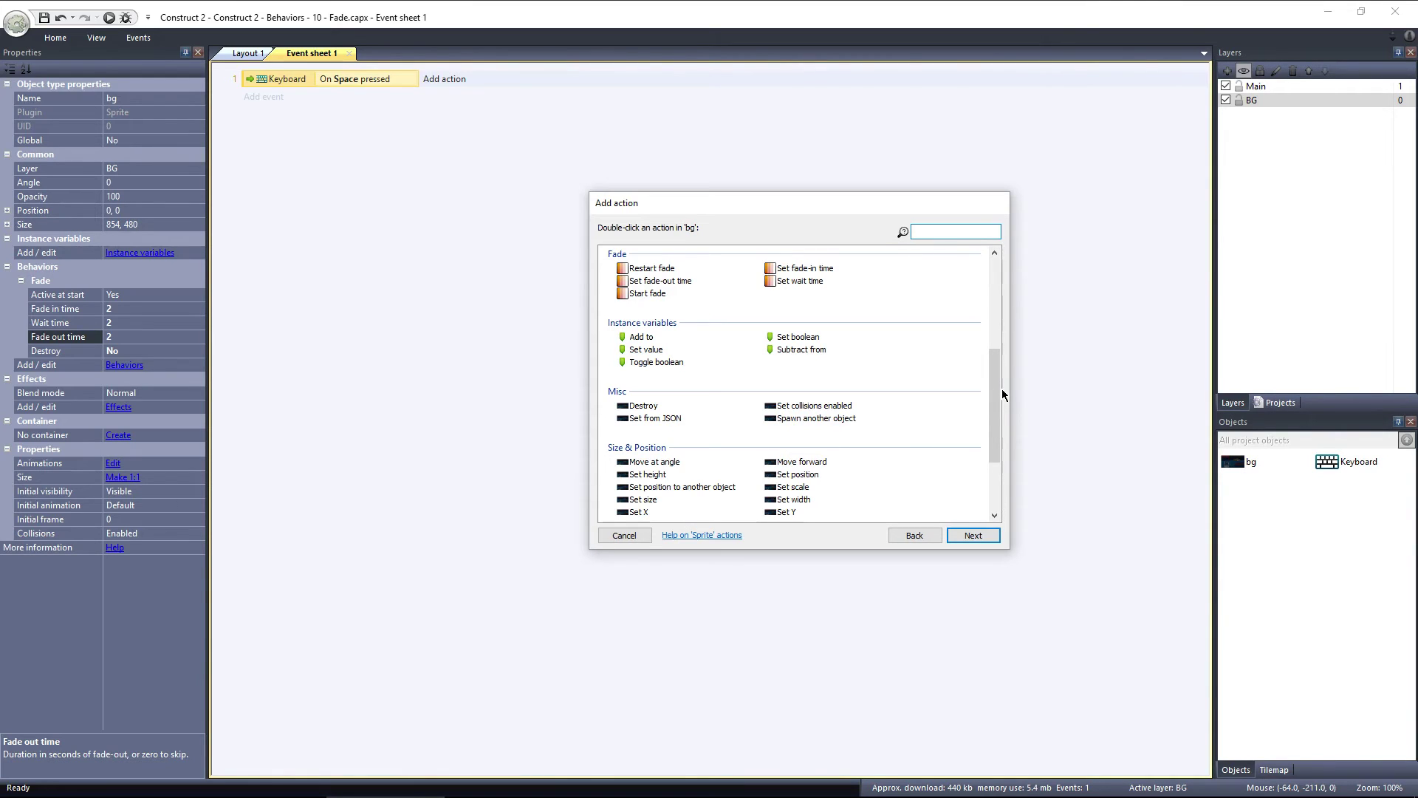
{"action": "double_click", "coordinate": [651, 269]}
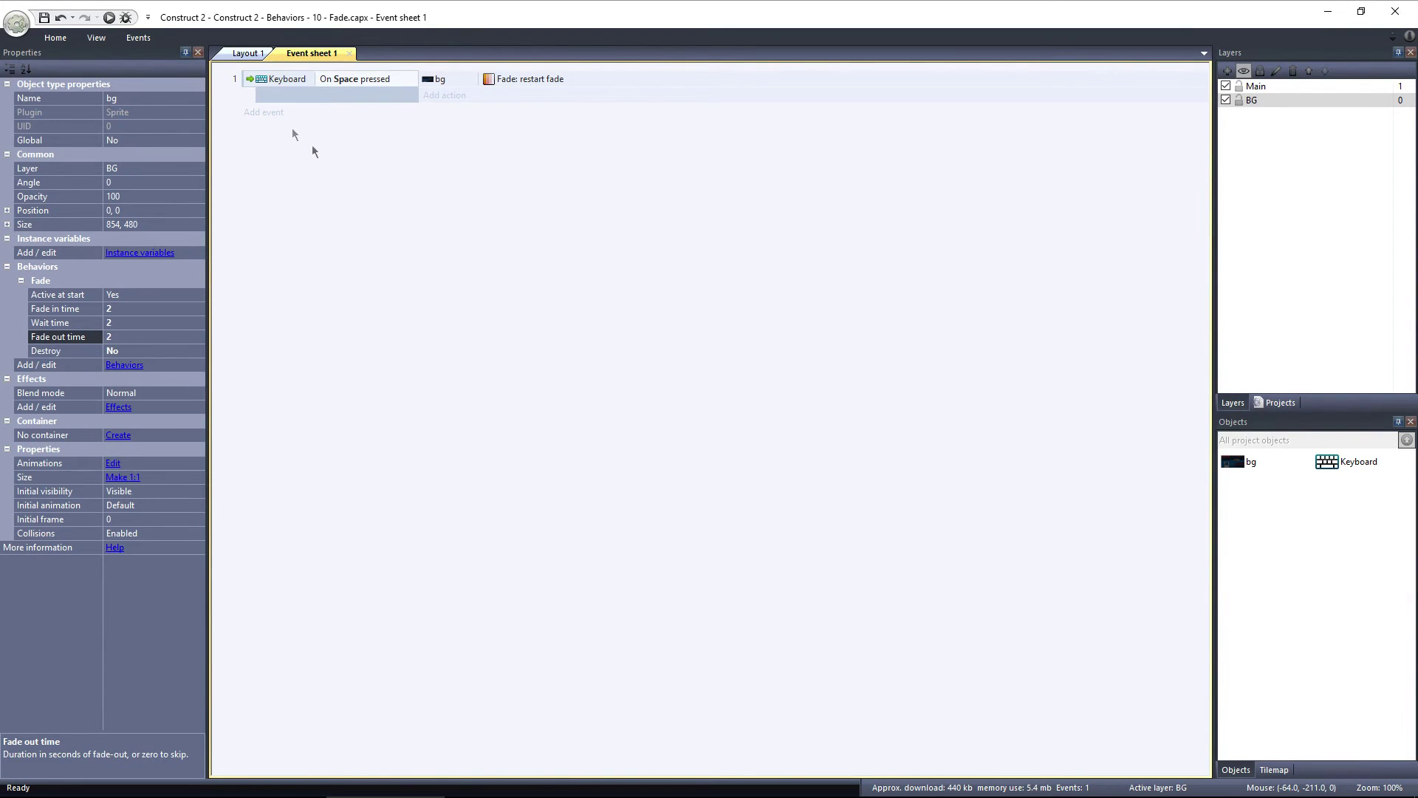
{"action": "left_click", "coordinate": [109, 17]}
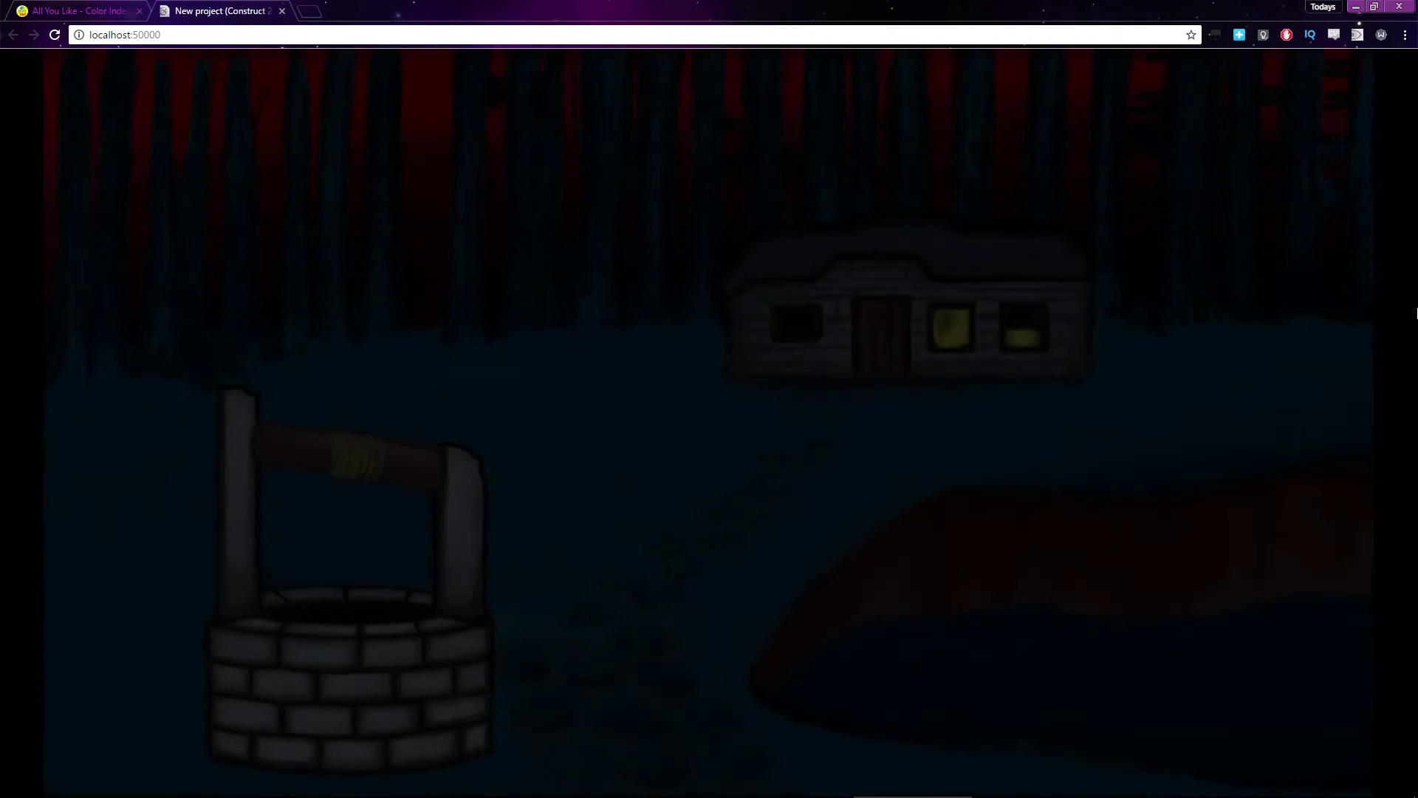